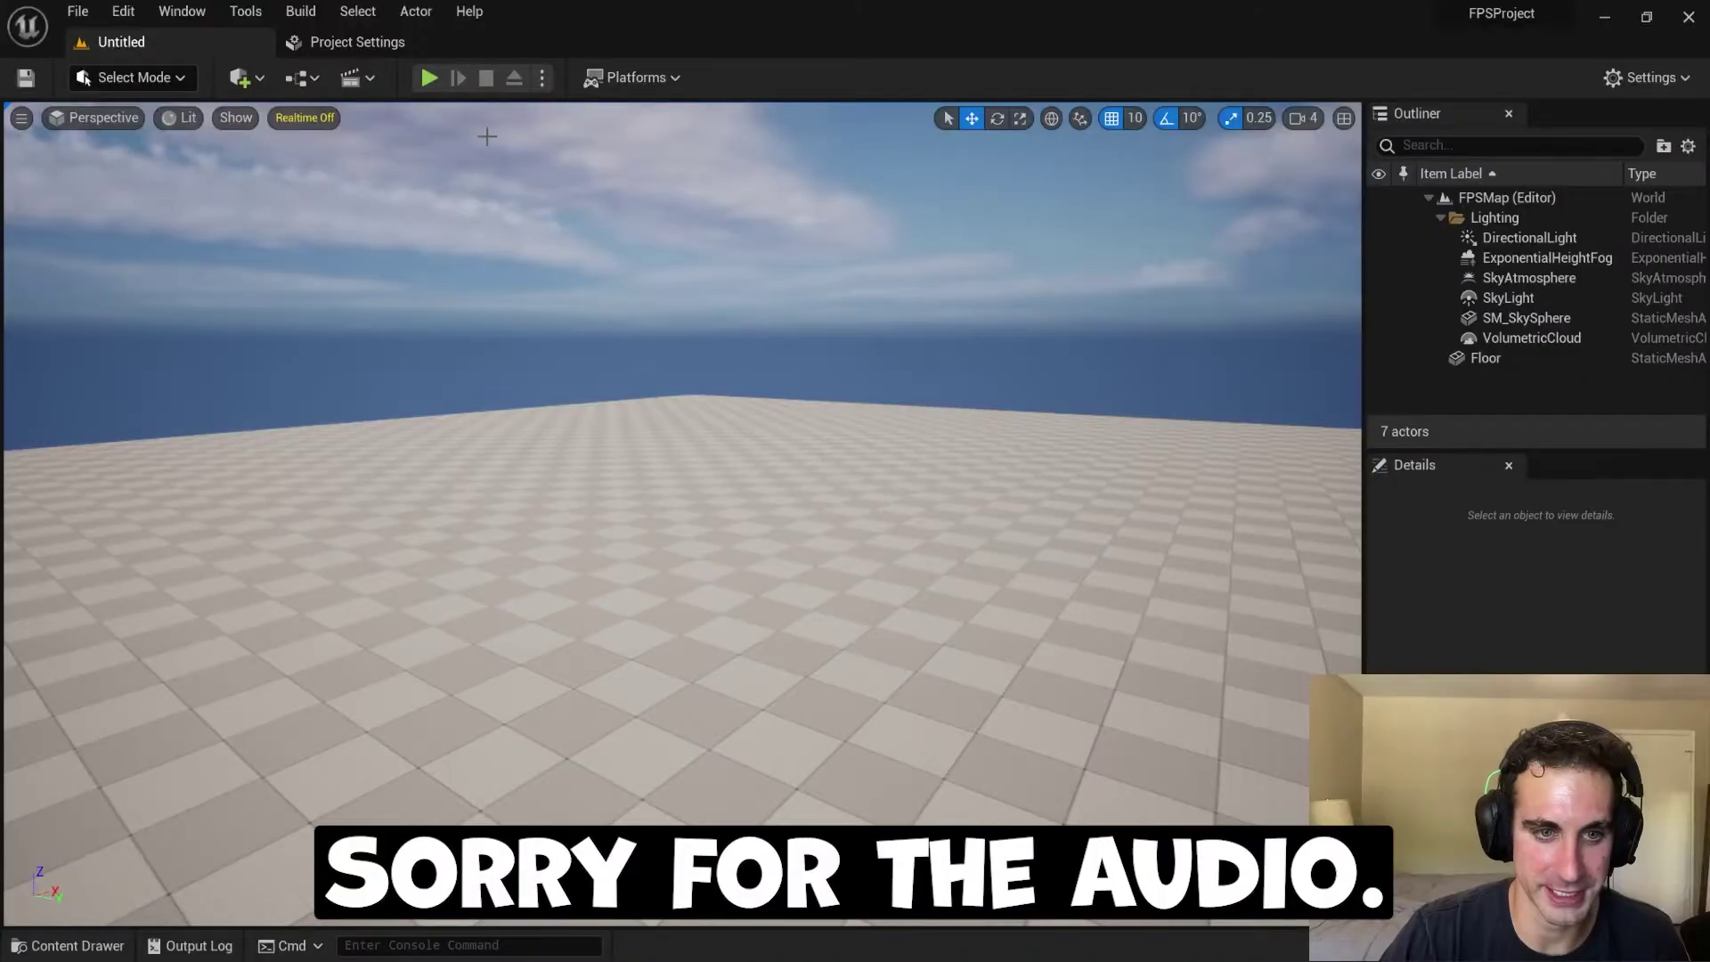
Start a Play In Editor run of FPSMap to show the FPSGameMode and FPSCharacter messages.
click(427, 79)
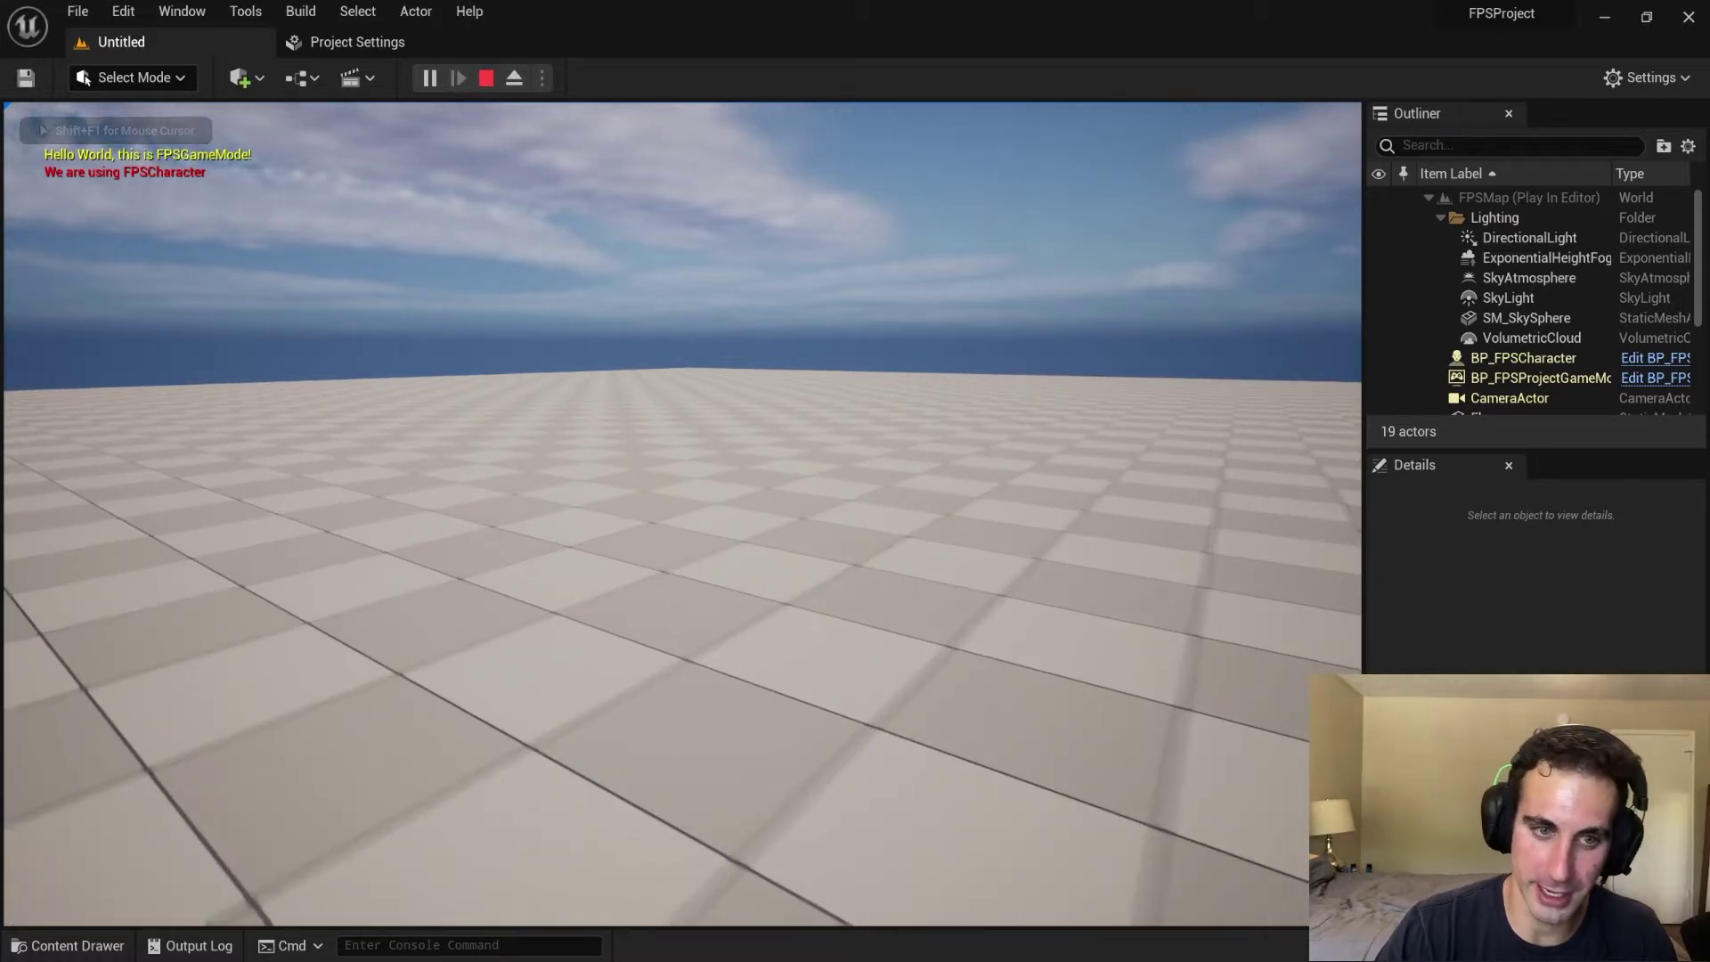
Stop the test run and assign a mouse axis key to the LookUp axis mapping.
key(Escape)
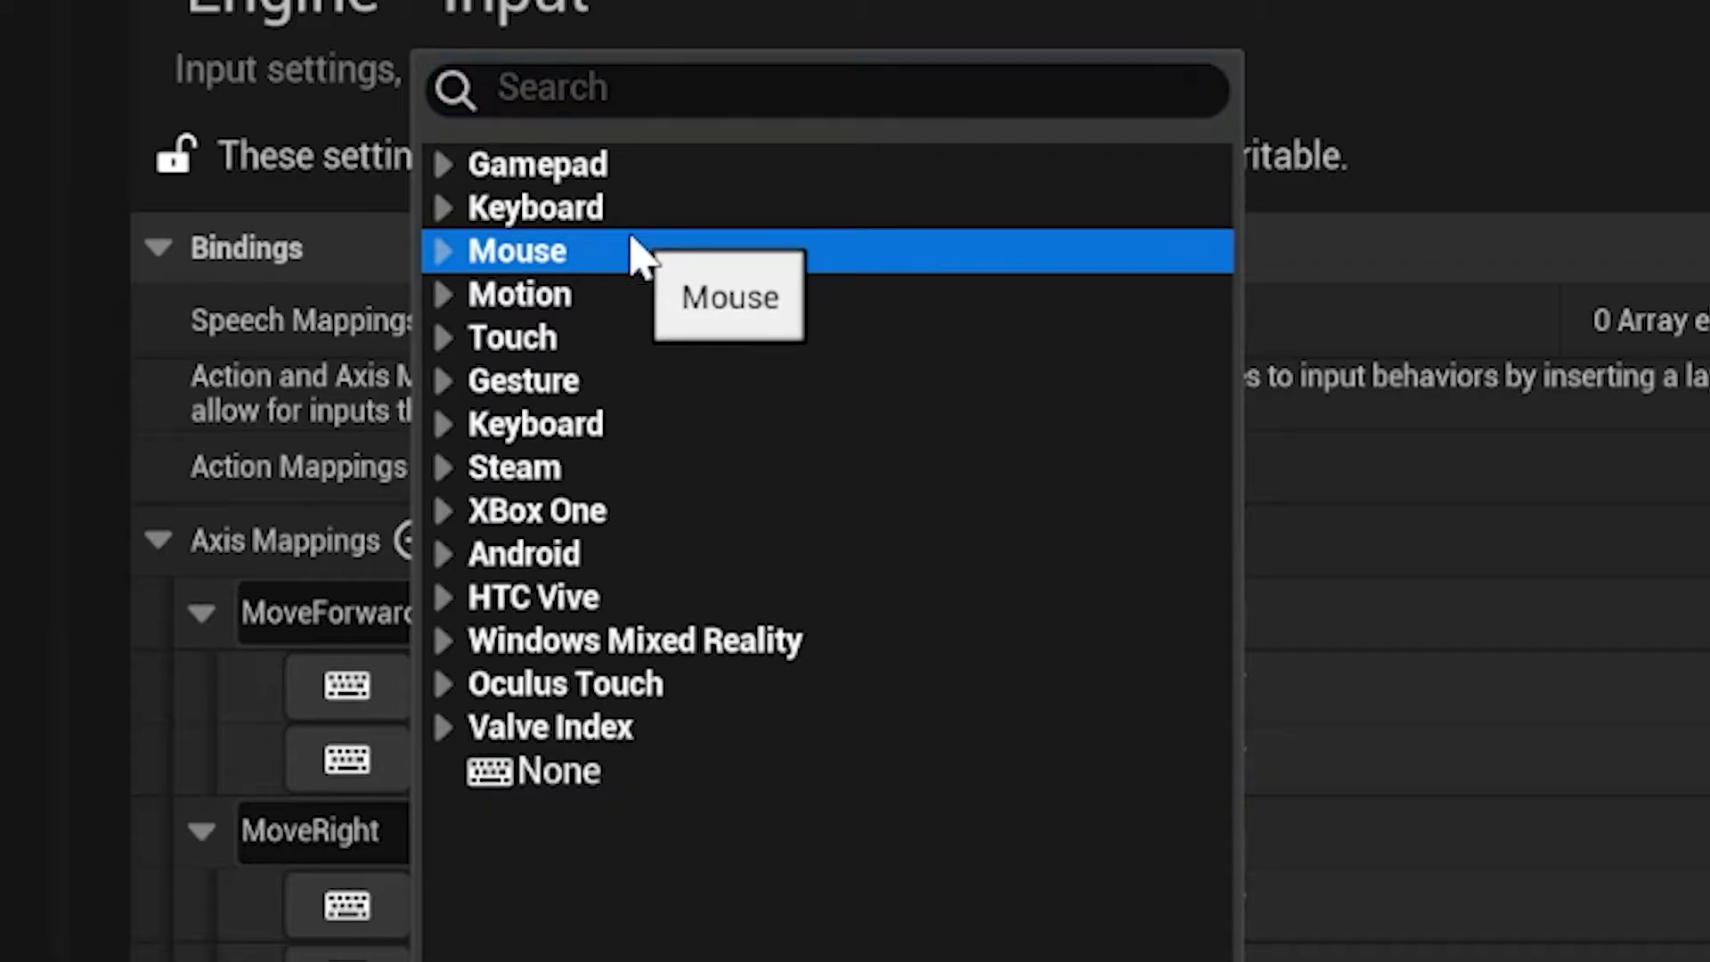
click(642, 252)
click(667, 317)
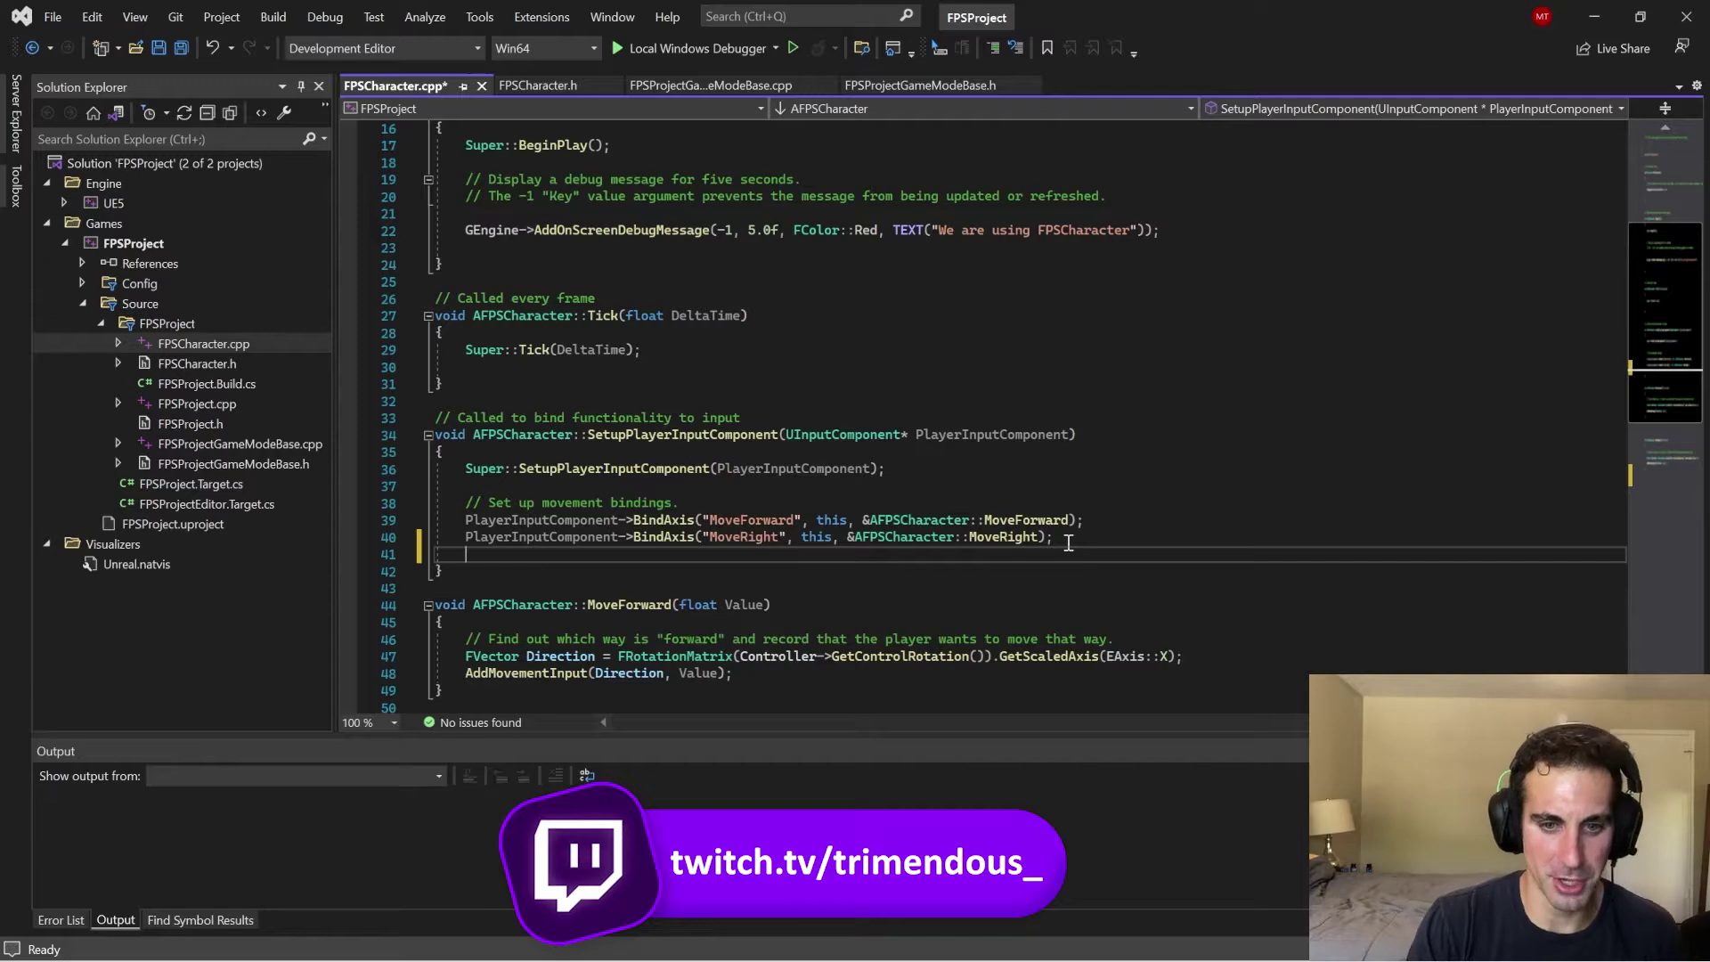
Start a new PlayerInputComponent->BindAxis line below the MoveRight binding for the look axes.
text(PlayerInput)
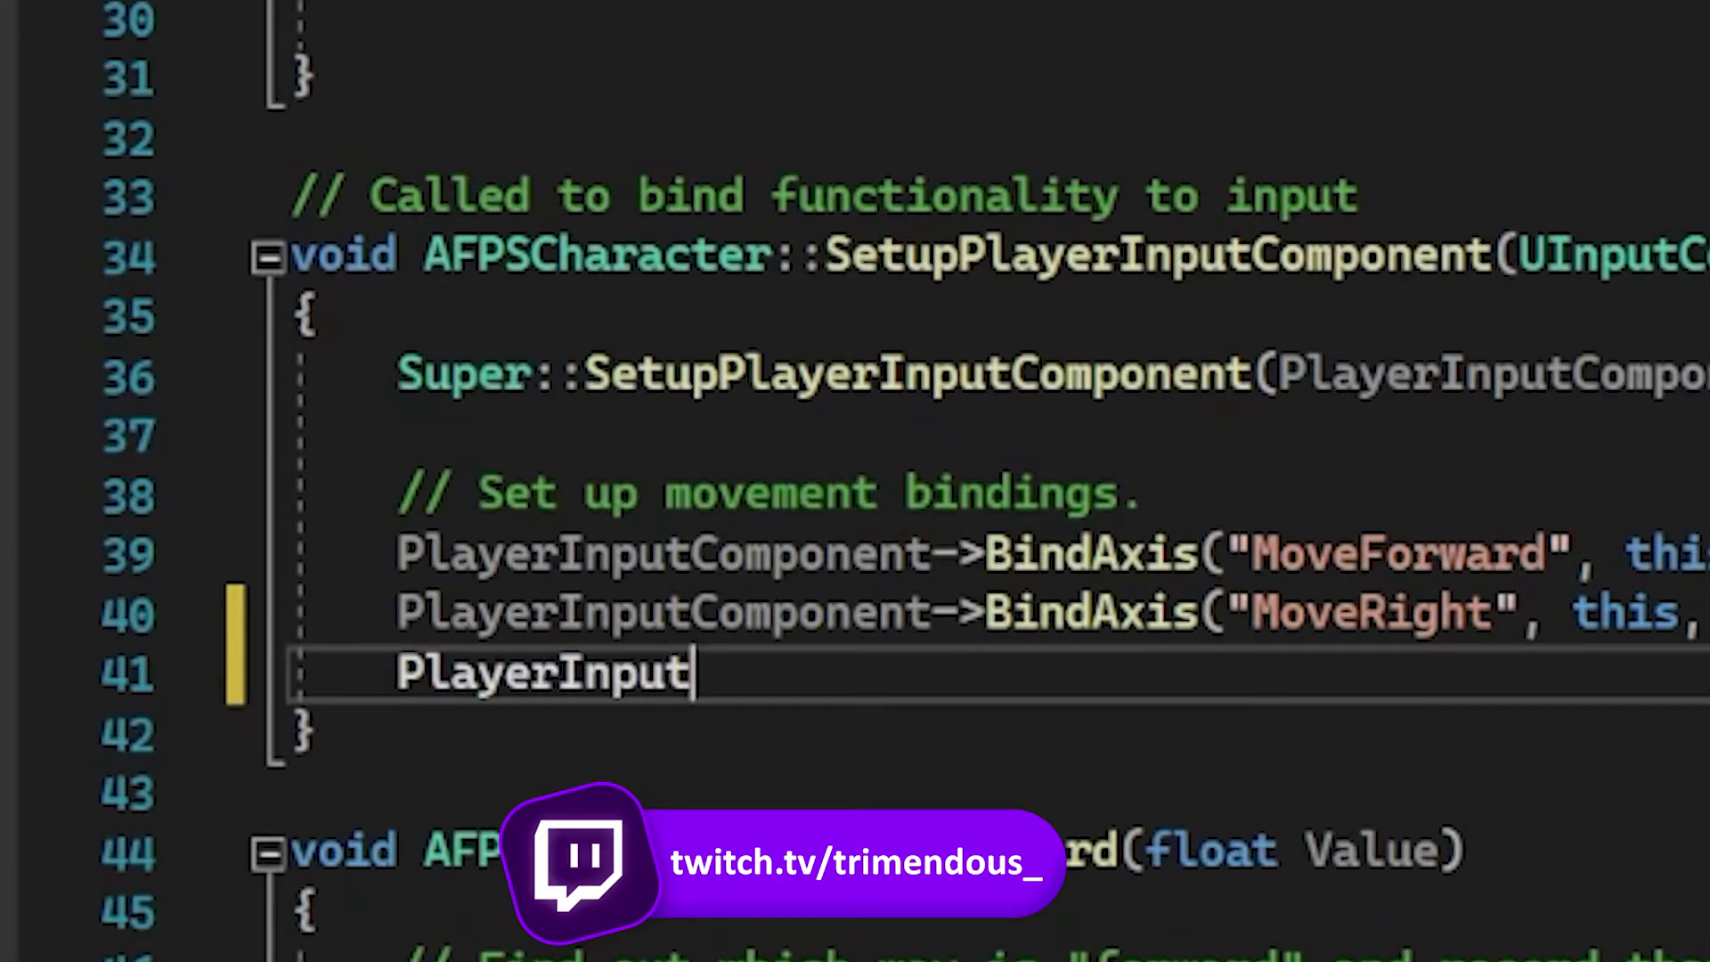
text(Component->BindAxi)
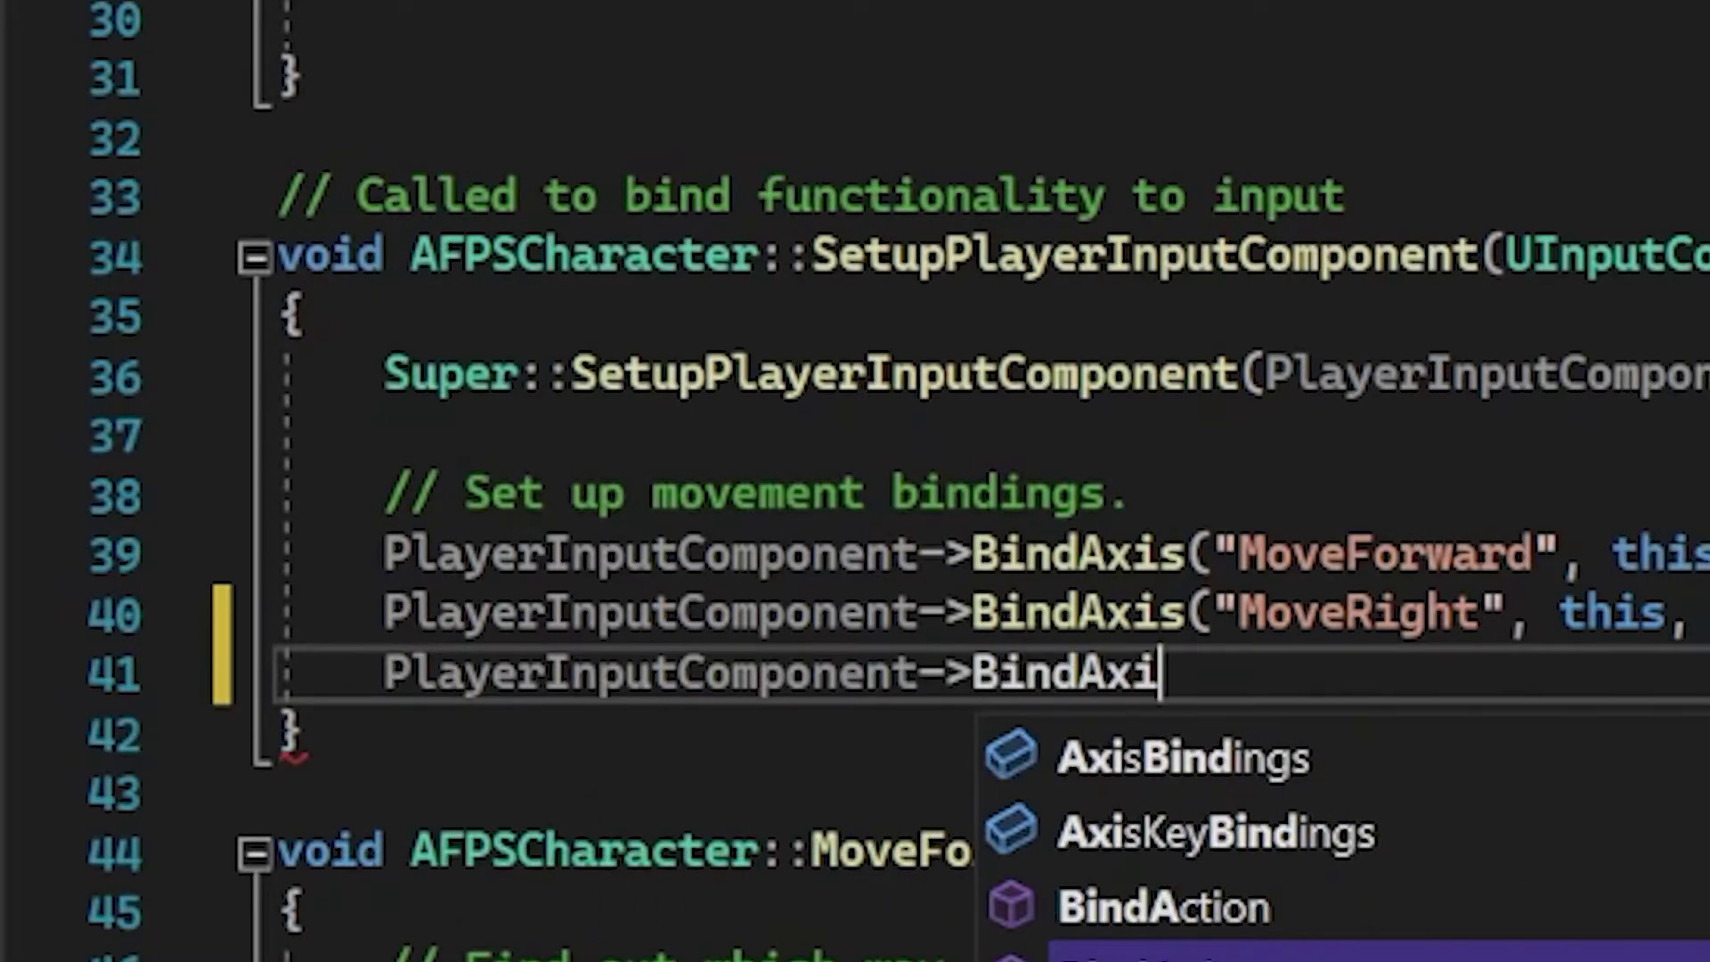
text(s)
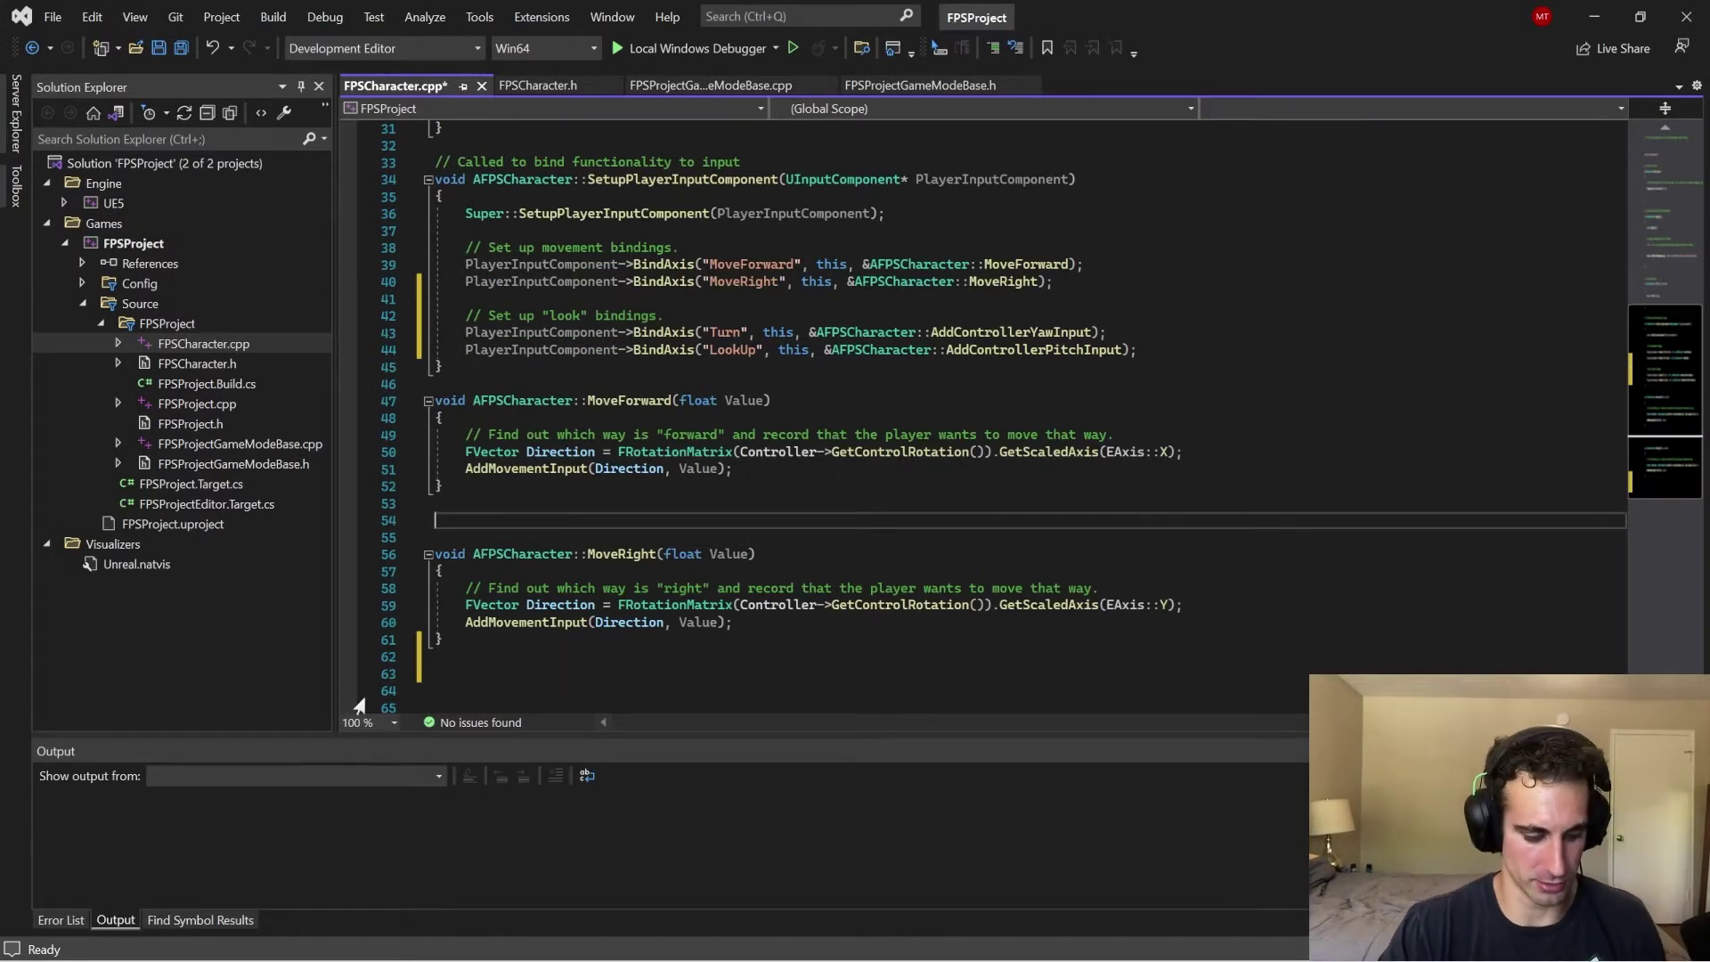
Minimize Visual Studio to get back to the Unreal Editor's FPSMap viewport.
click(1595, 16)
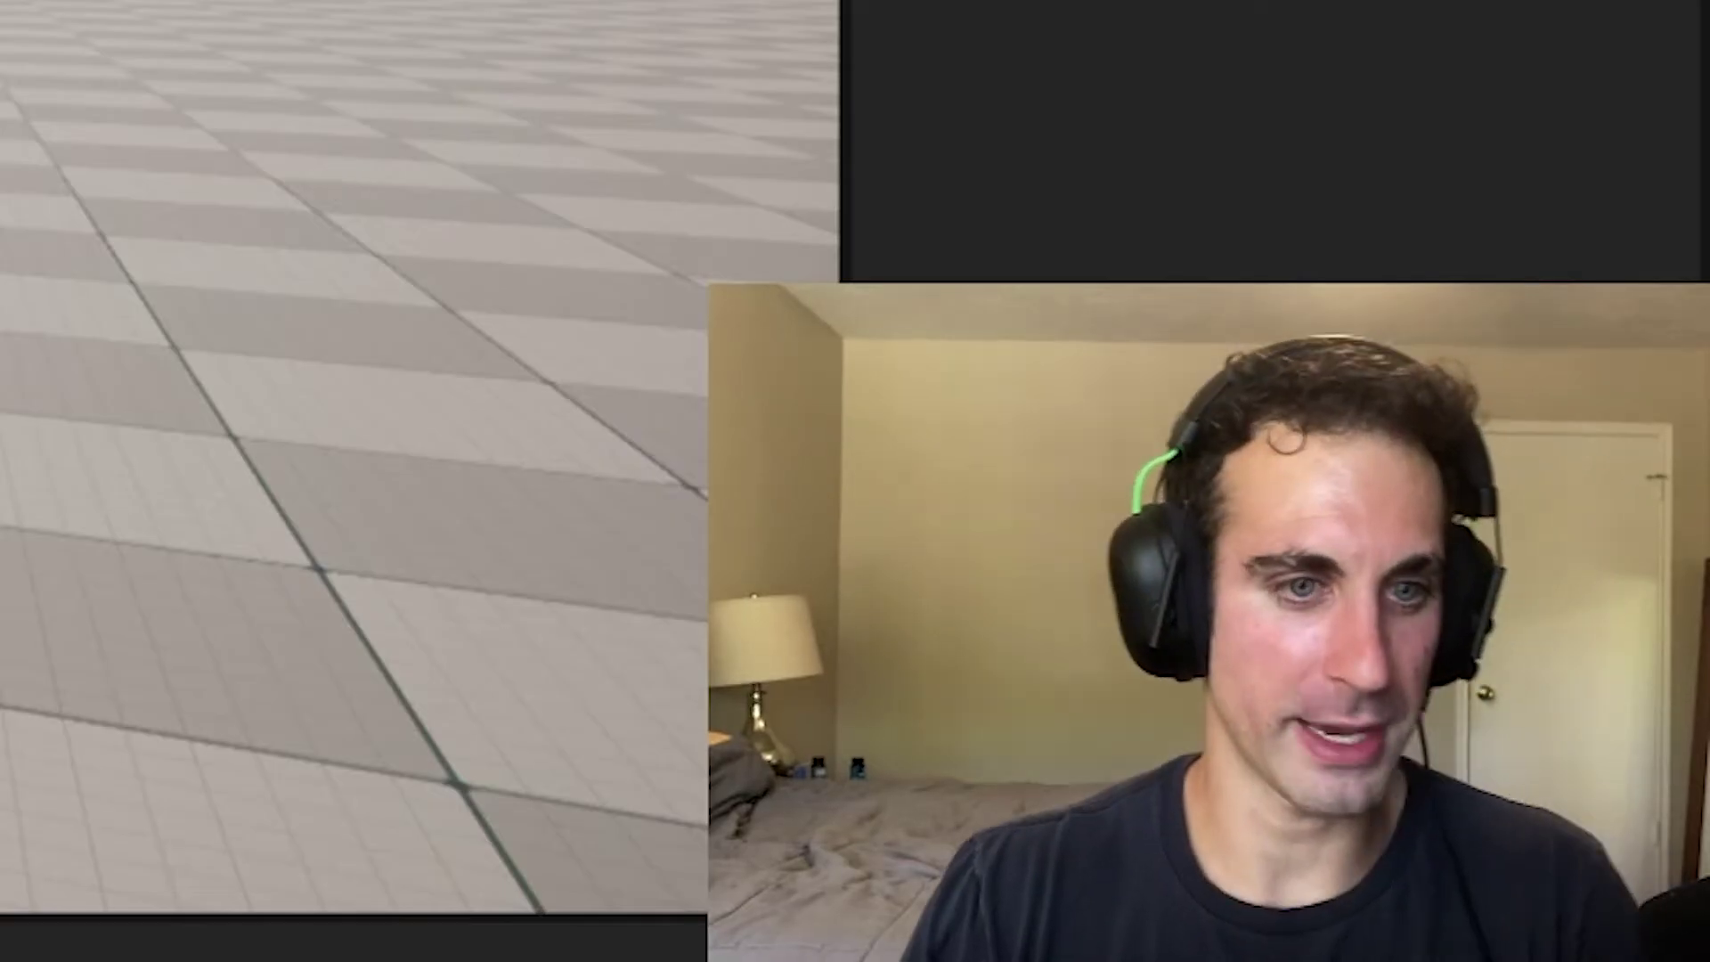
Delete the Jump axis mapping in the Input settings and add a new action mapping.
click(77, 11)
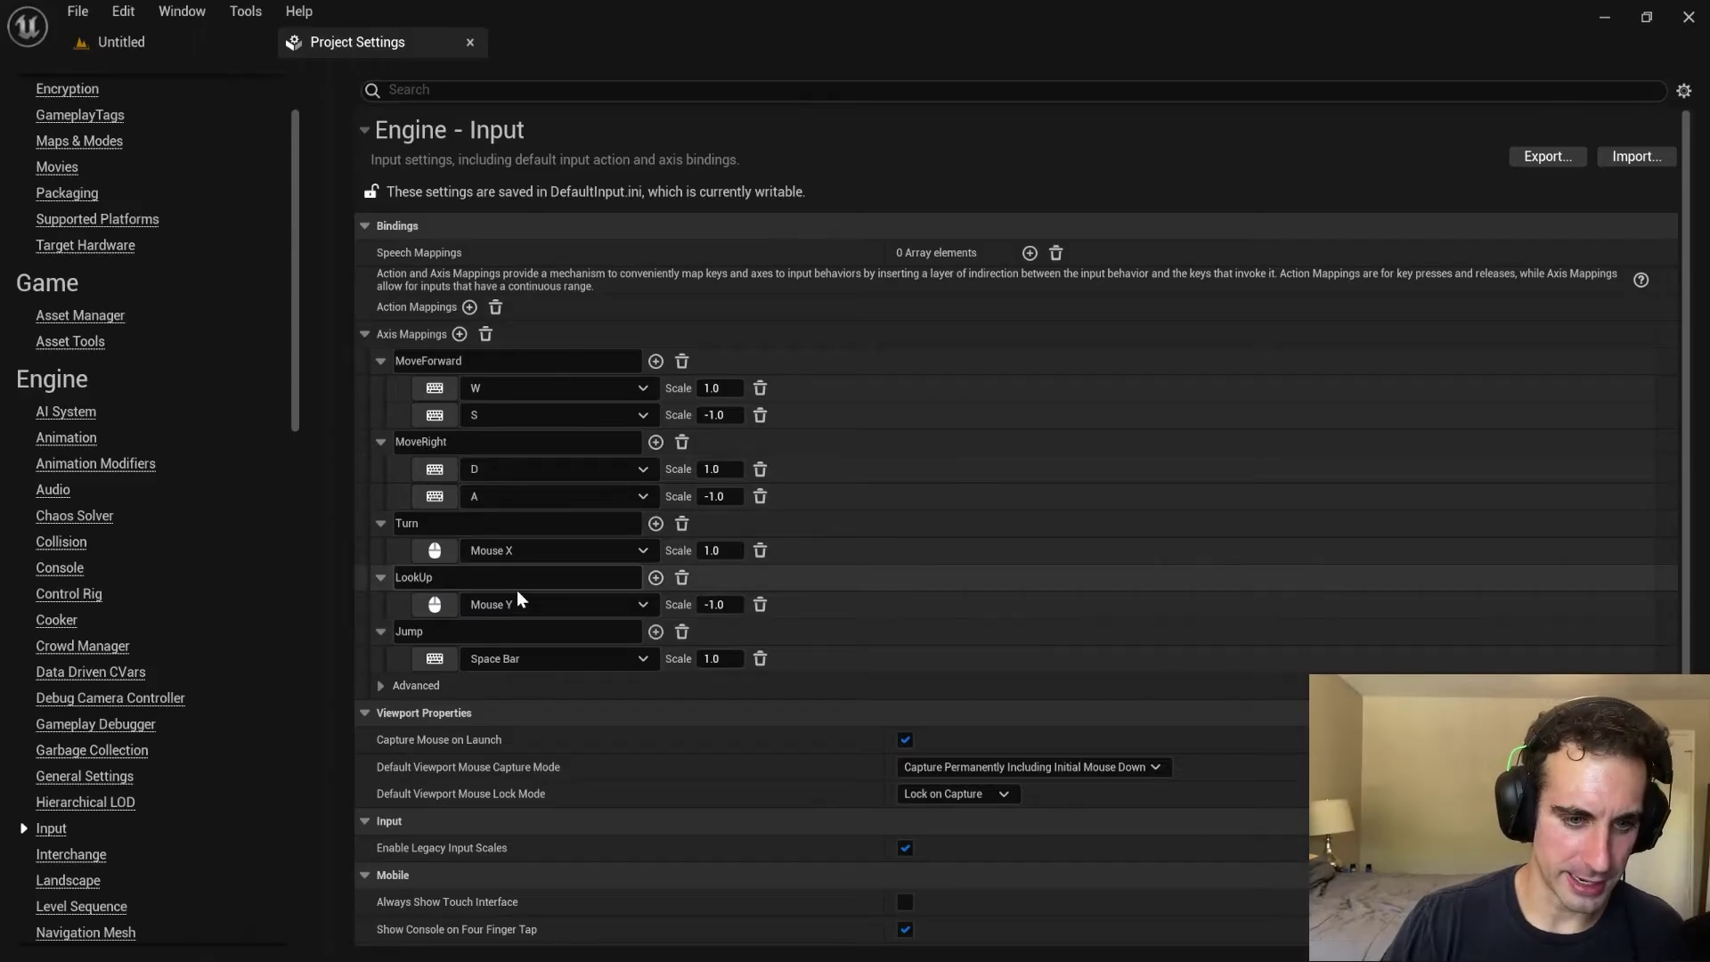
click(681, 632)
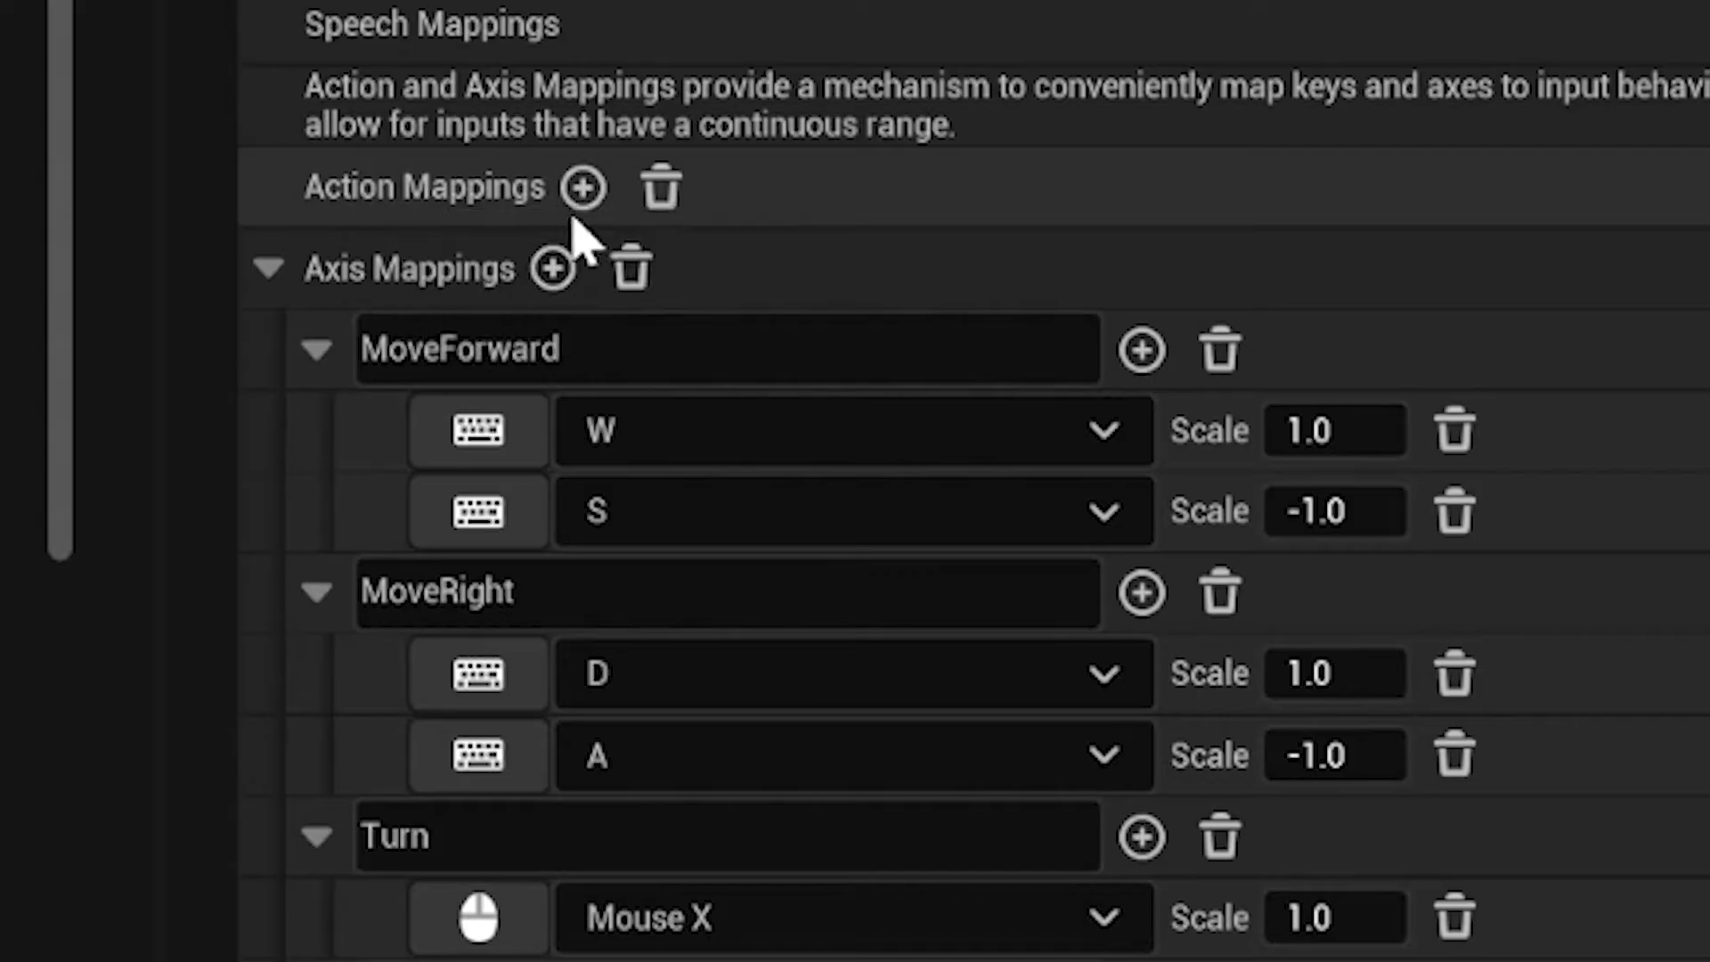
click(584, 189)
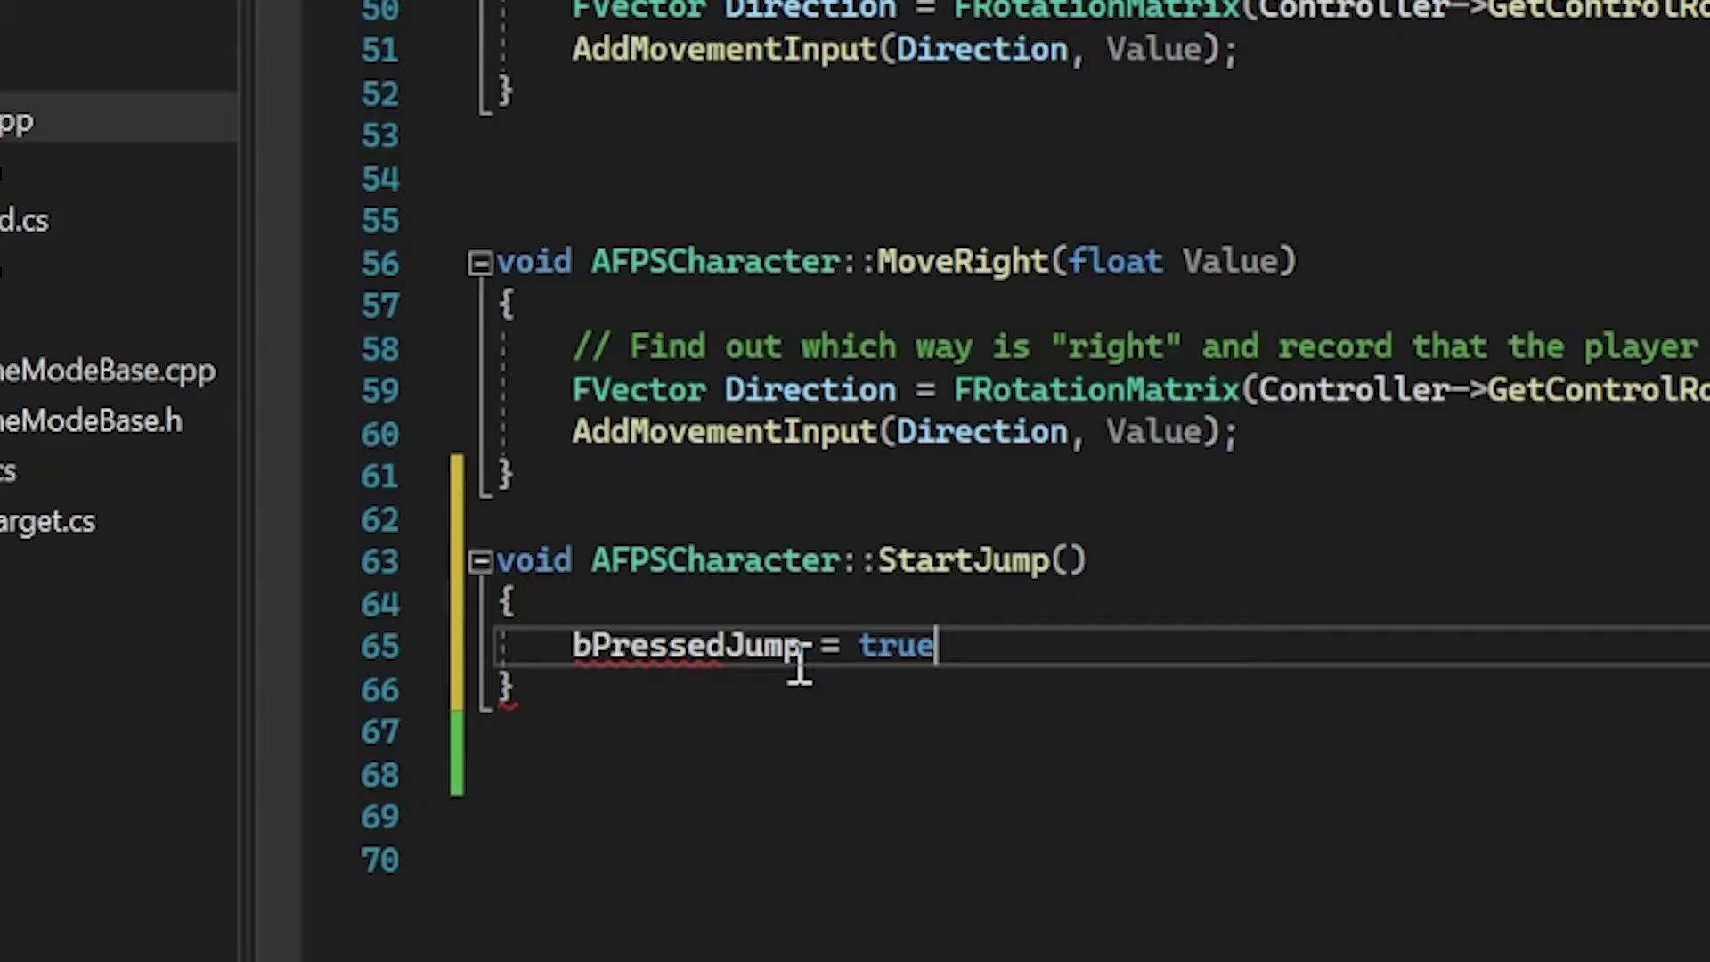
Finish the StartJump and StopJump bodies, setting bPressedJump to true and false.
text(;)
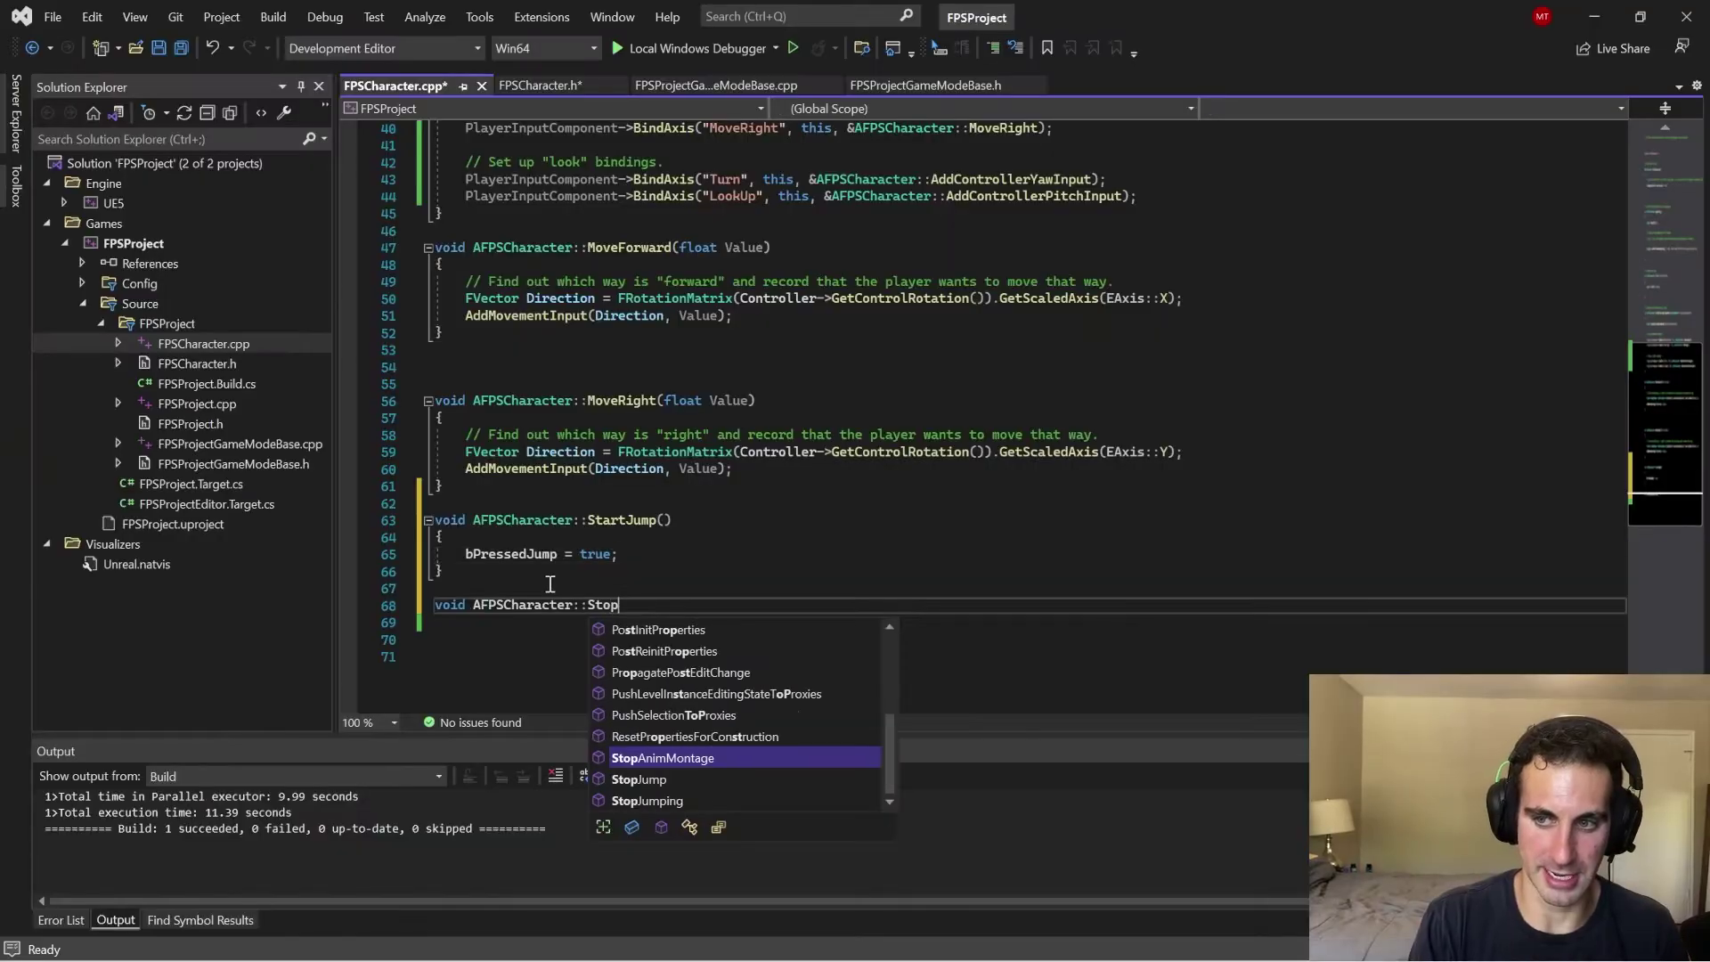
text(ump = fa)
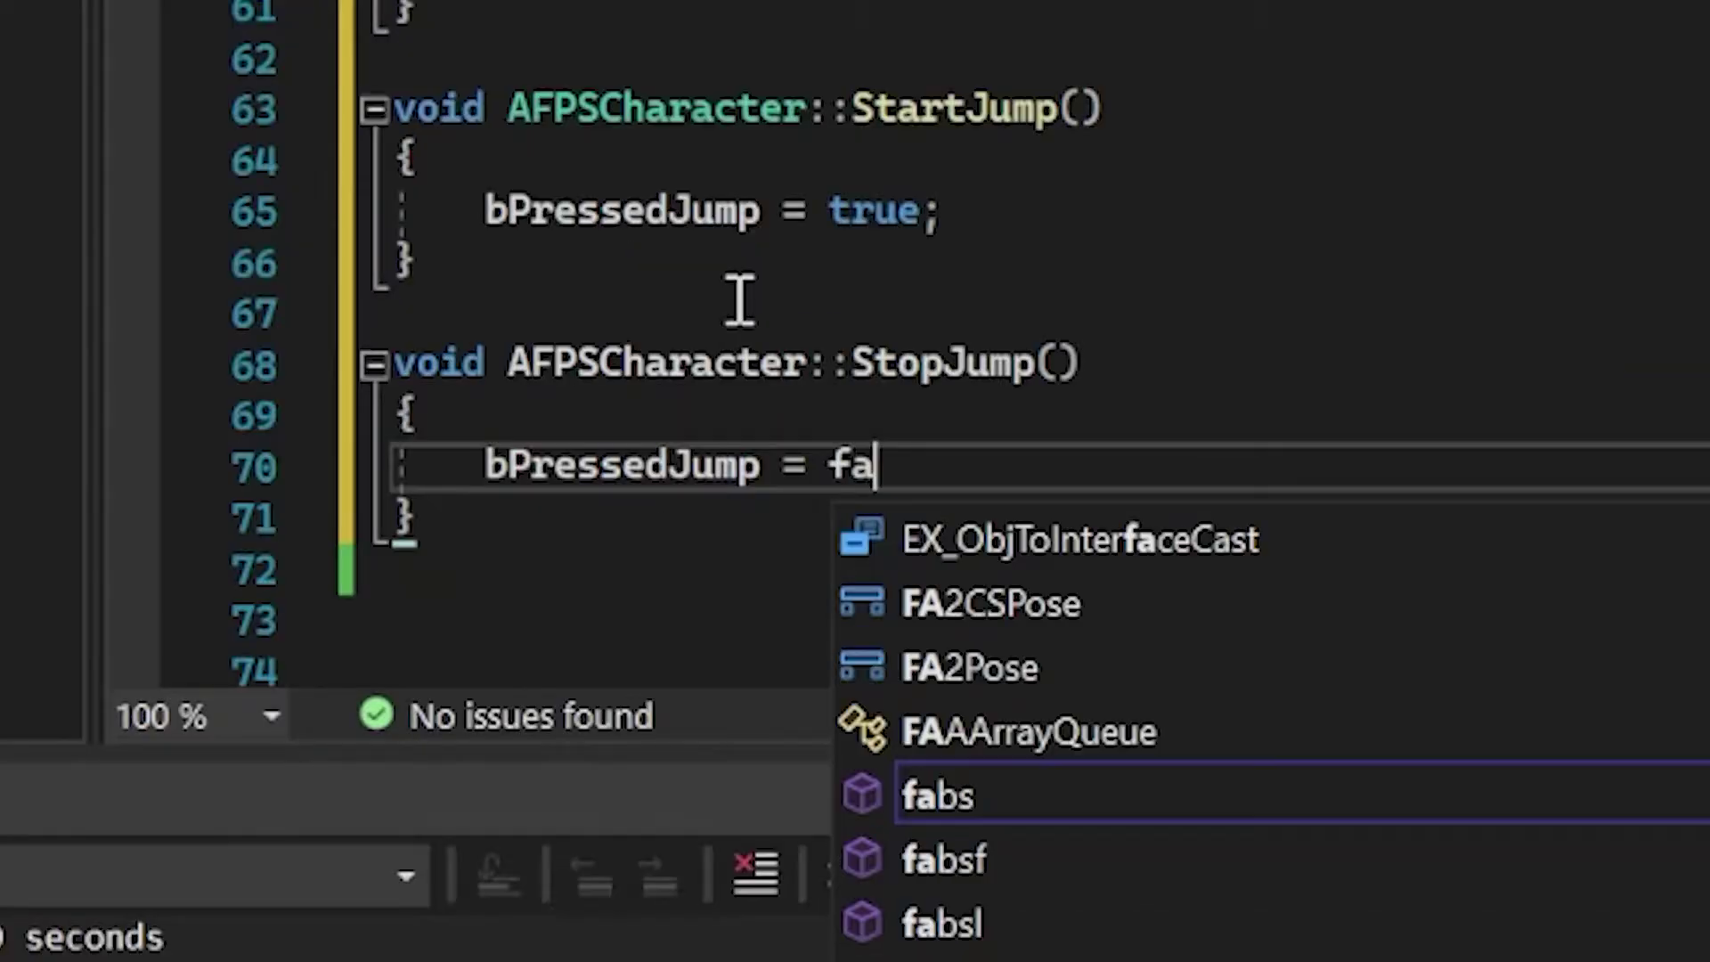
text(lse)
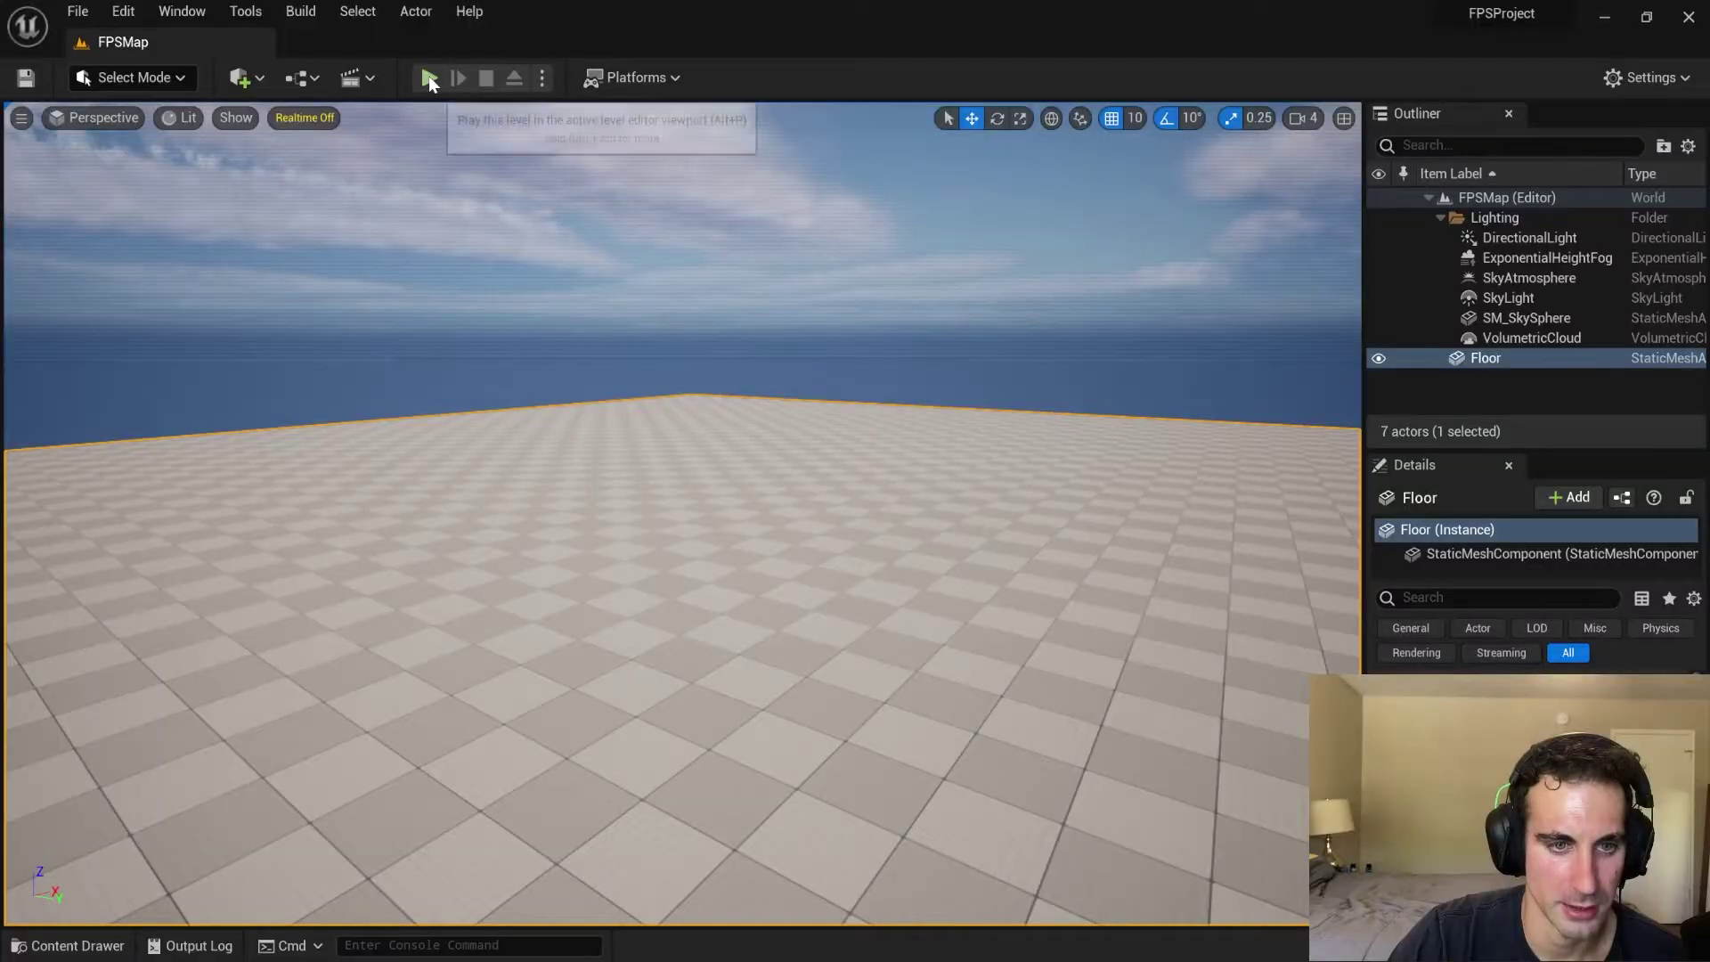
Play FPSMap and capture the mouse in the game viewport to try mouse look.
click(429, 76)
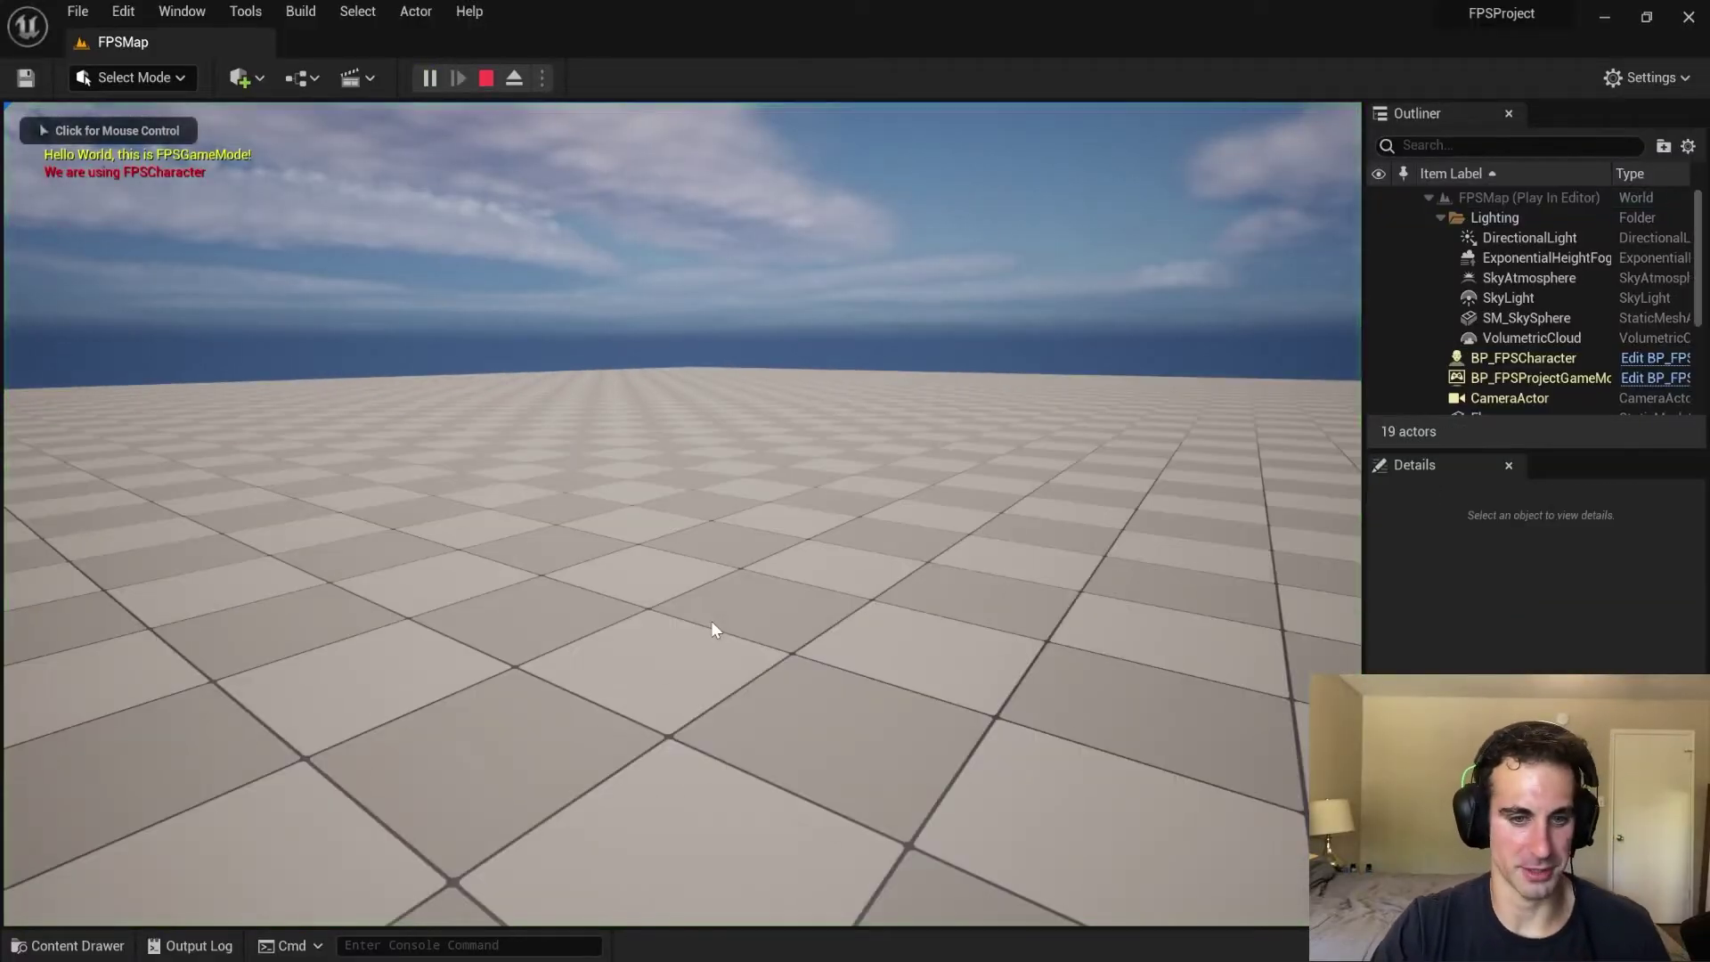
click(712, 622)
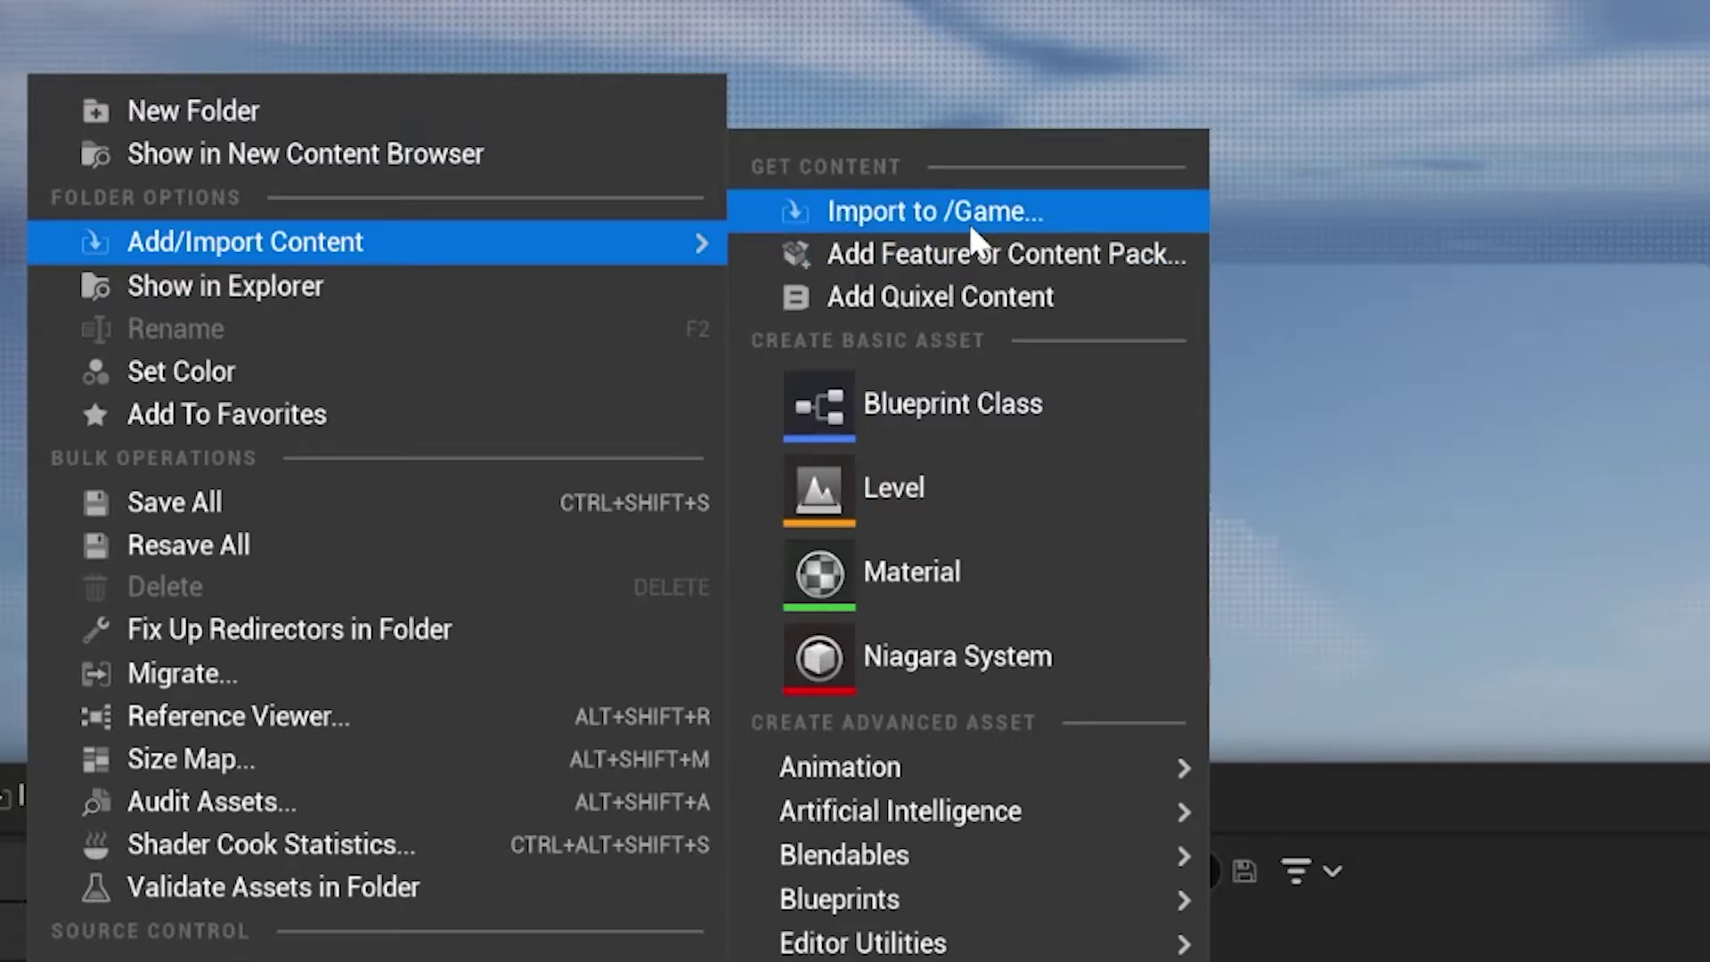
Import GenericMale.fbx from the Downloads GenericMale folder into /Game.
click(604, 337)
click(399, 552)
click(977, 586)
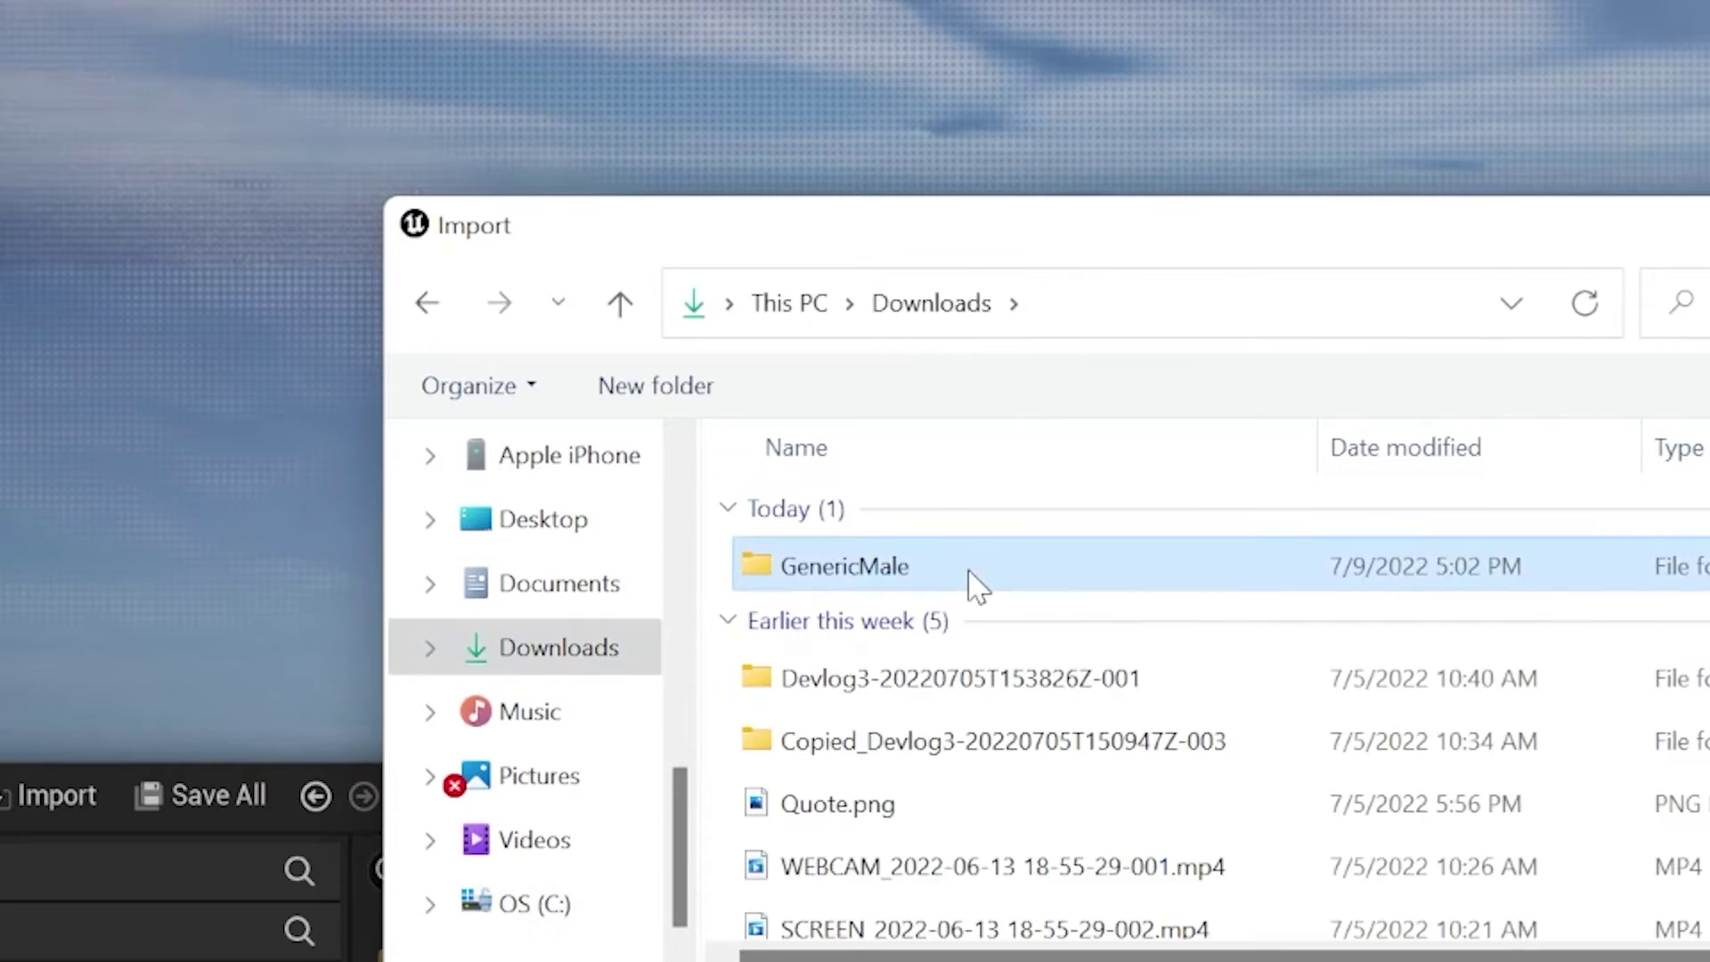
double_click(891, 567)
click(901, 516)
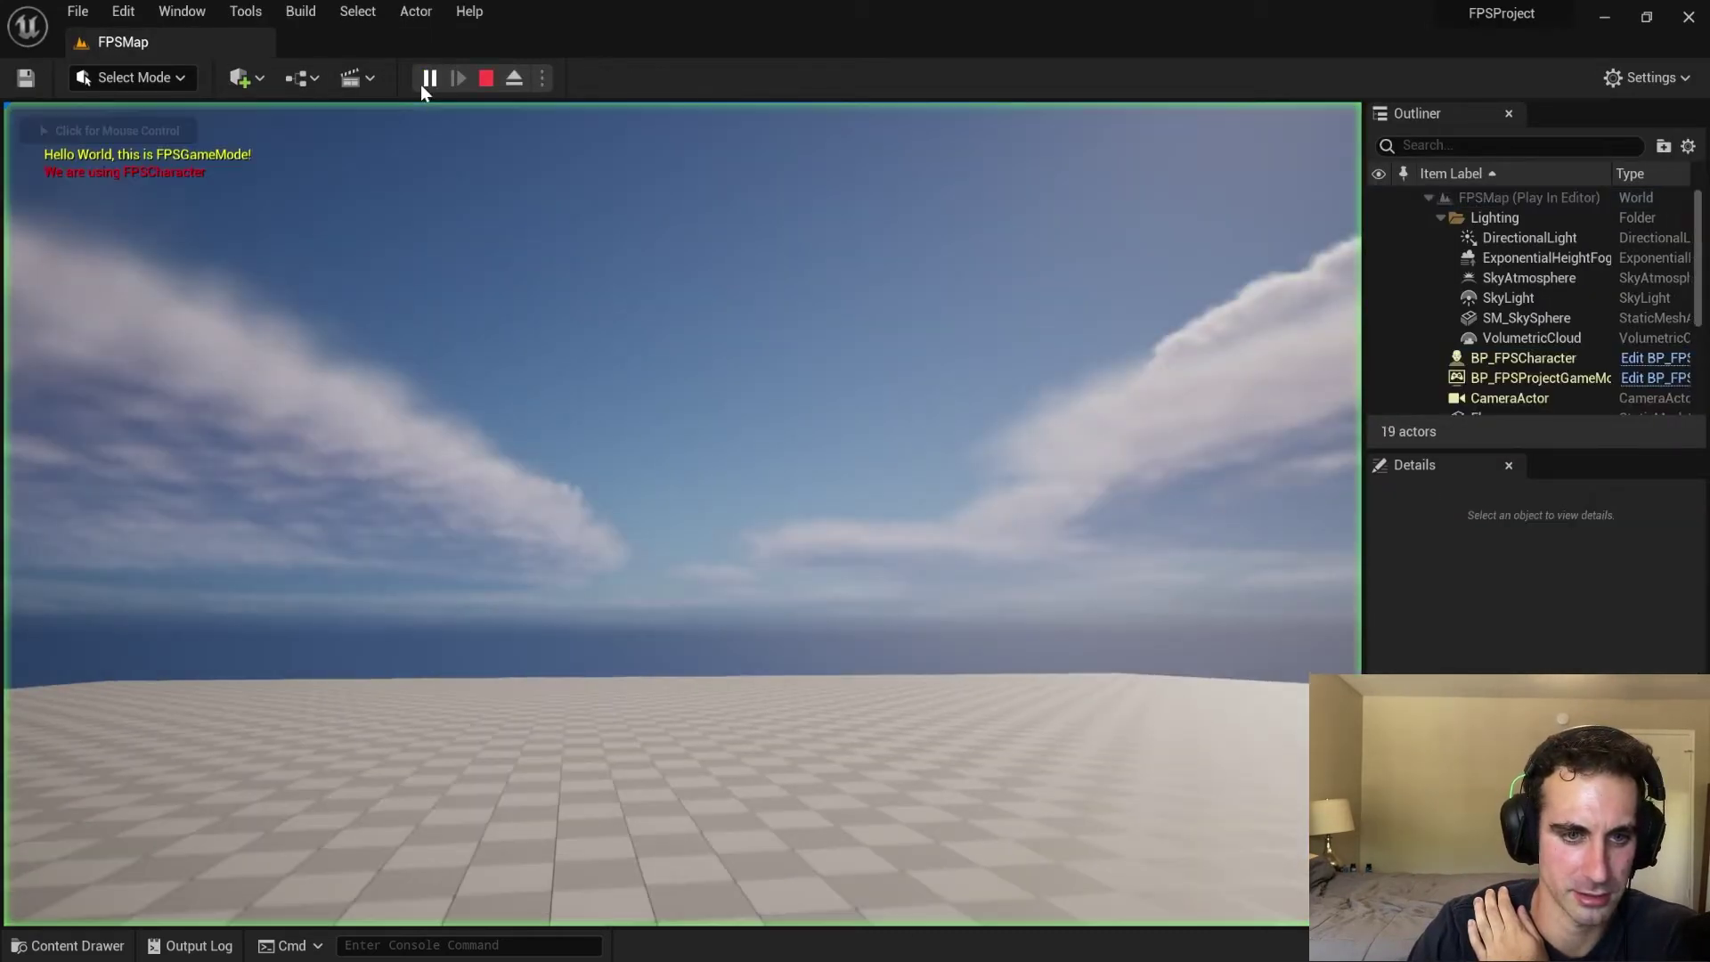
click(429, 79)
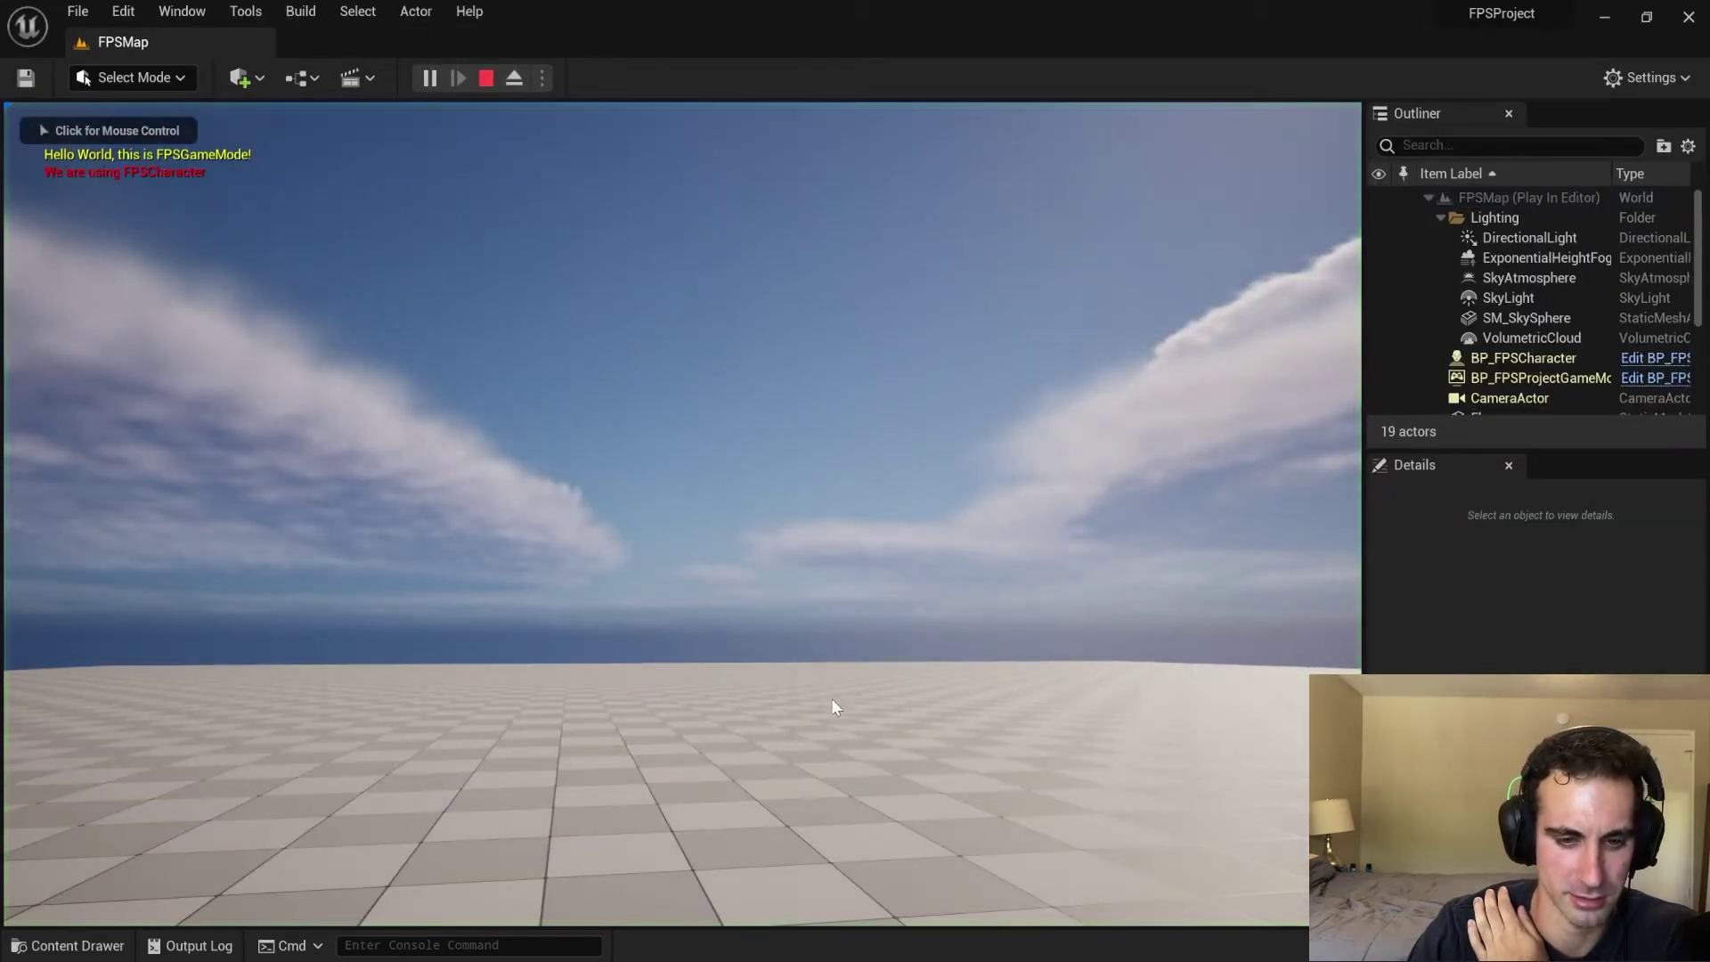
click(752, 503)
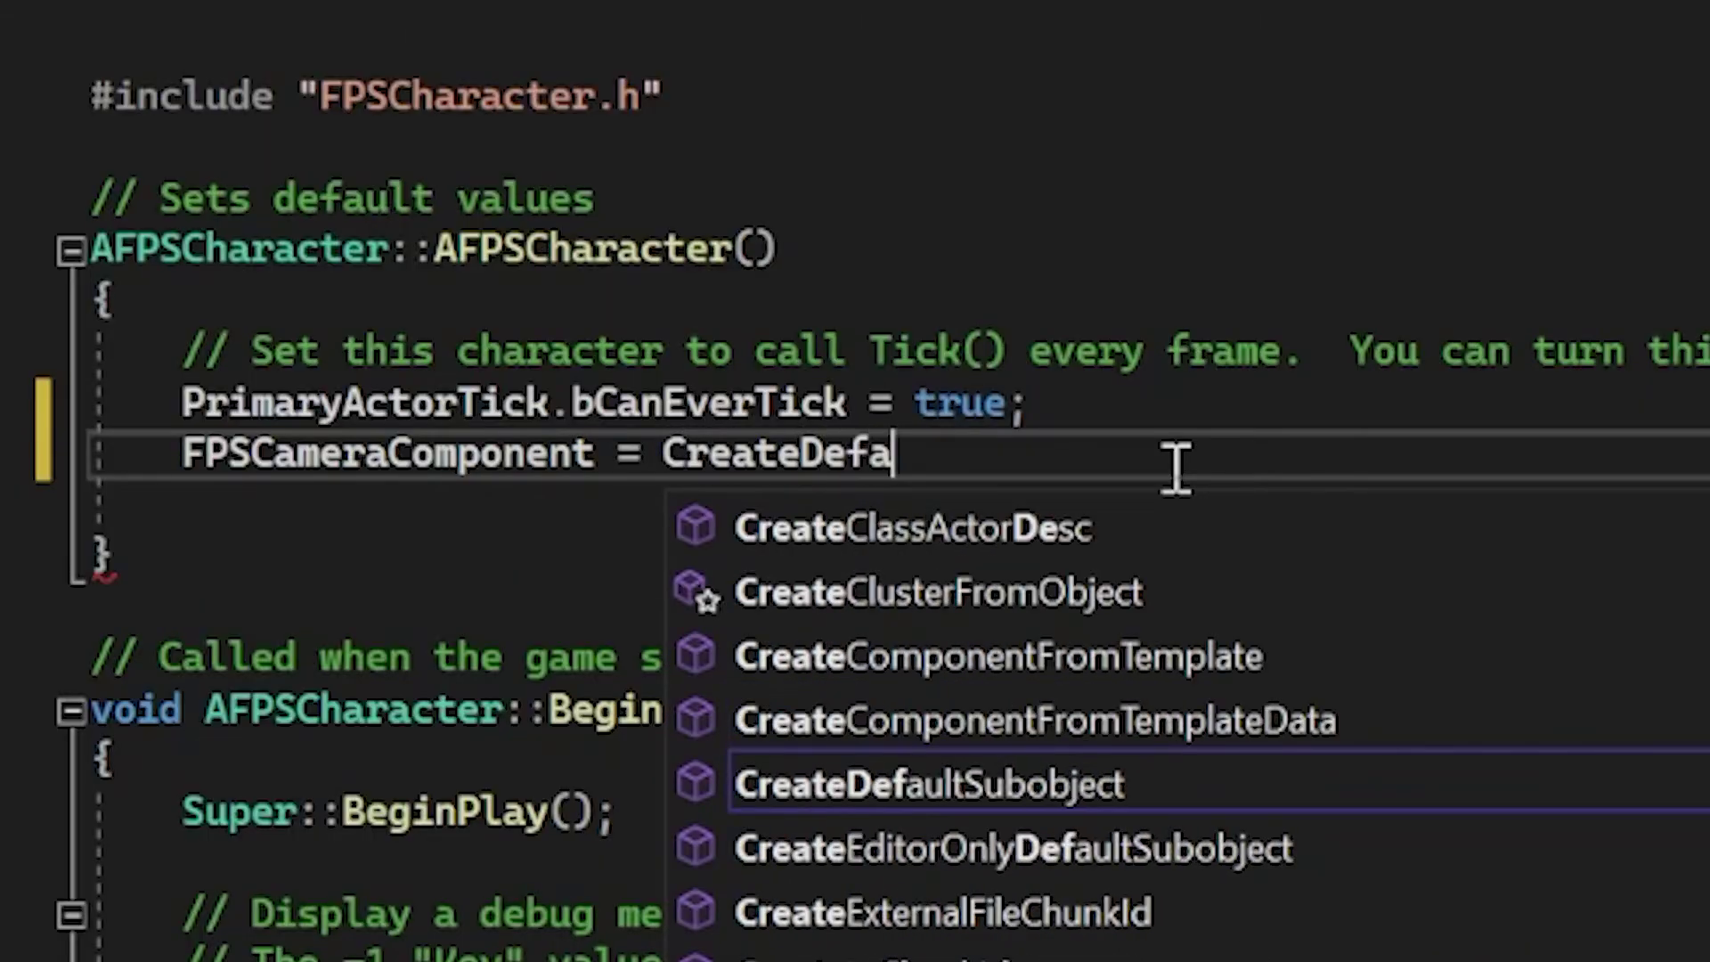
Create FPSCameraComponent via CreateDefaultSubobject with TEXT("FirstPersonCamera") and add check(FPSCameraComponent != nullptr).
text(jec)
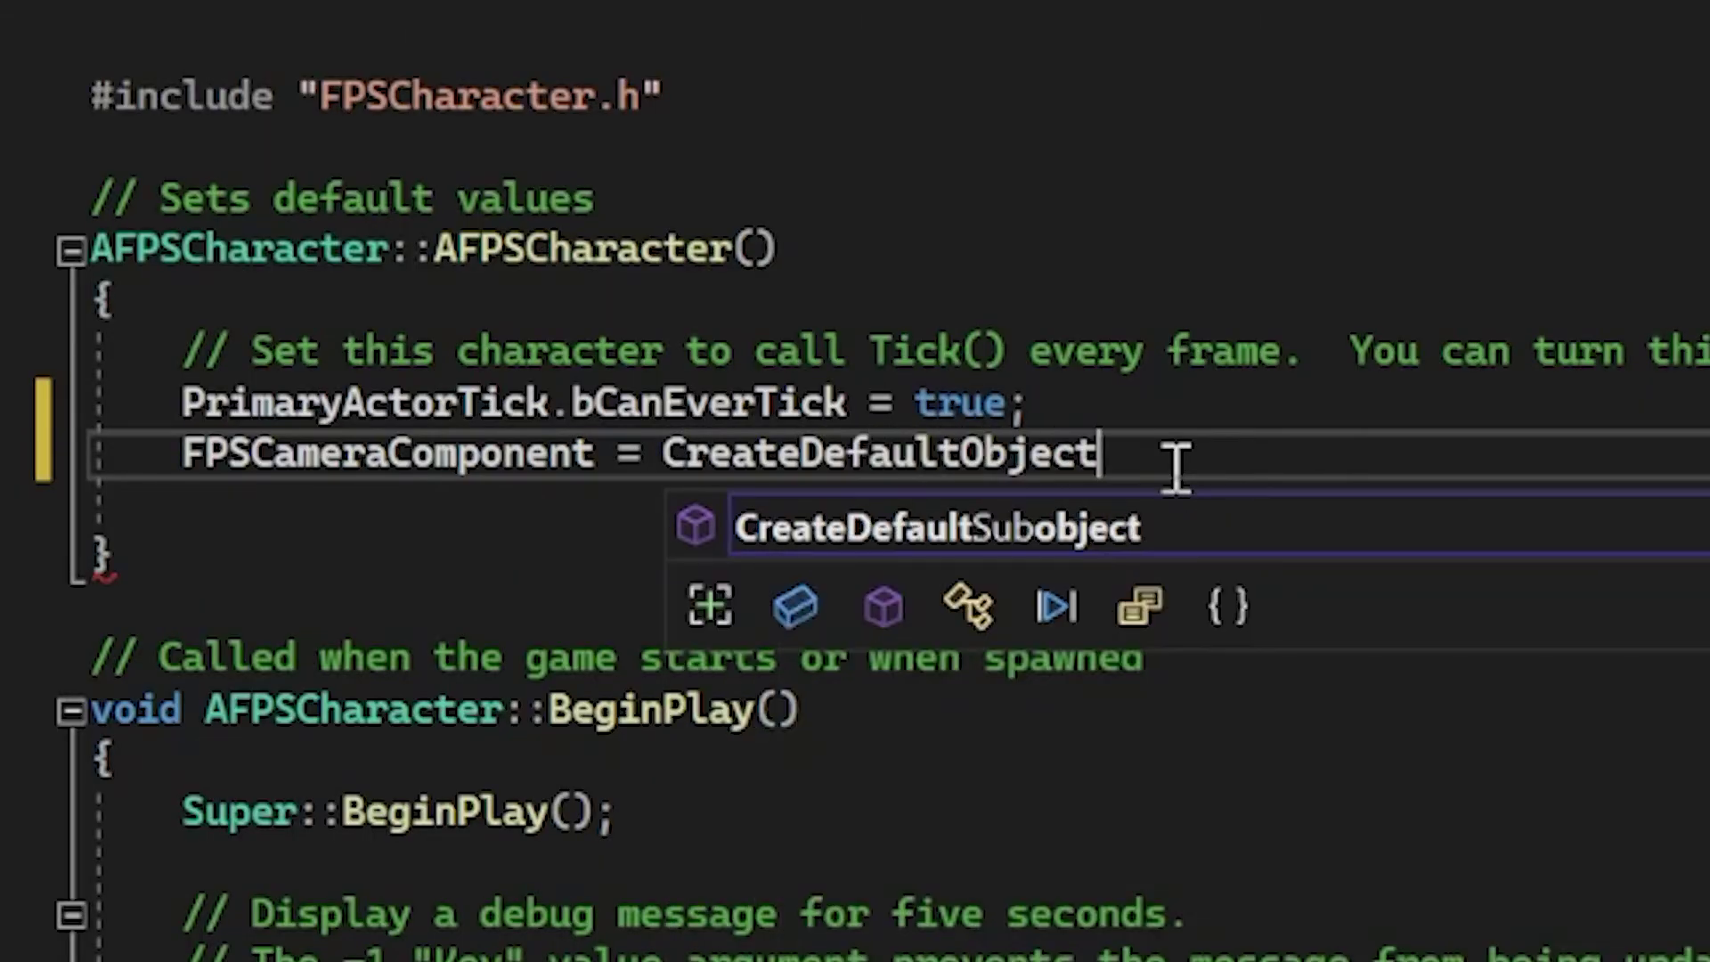
text(t>(TEXT("FirstPersonCamera)
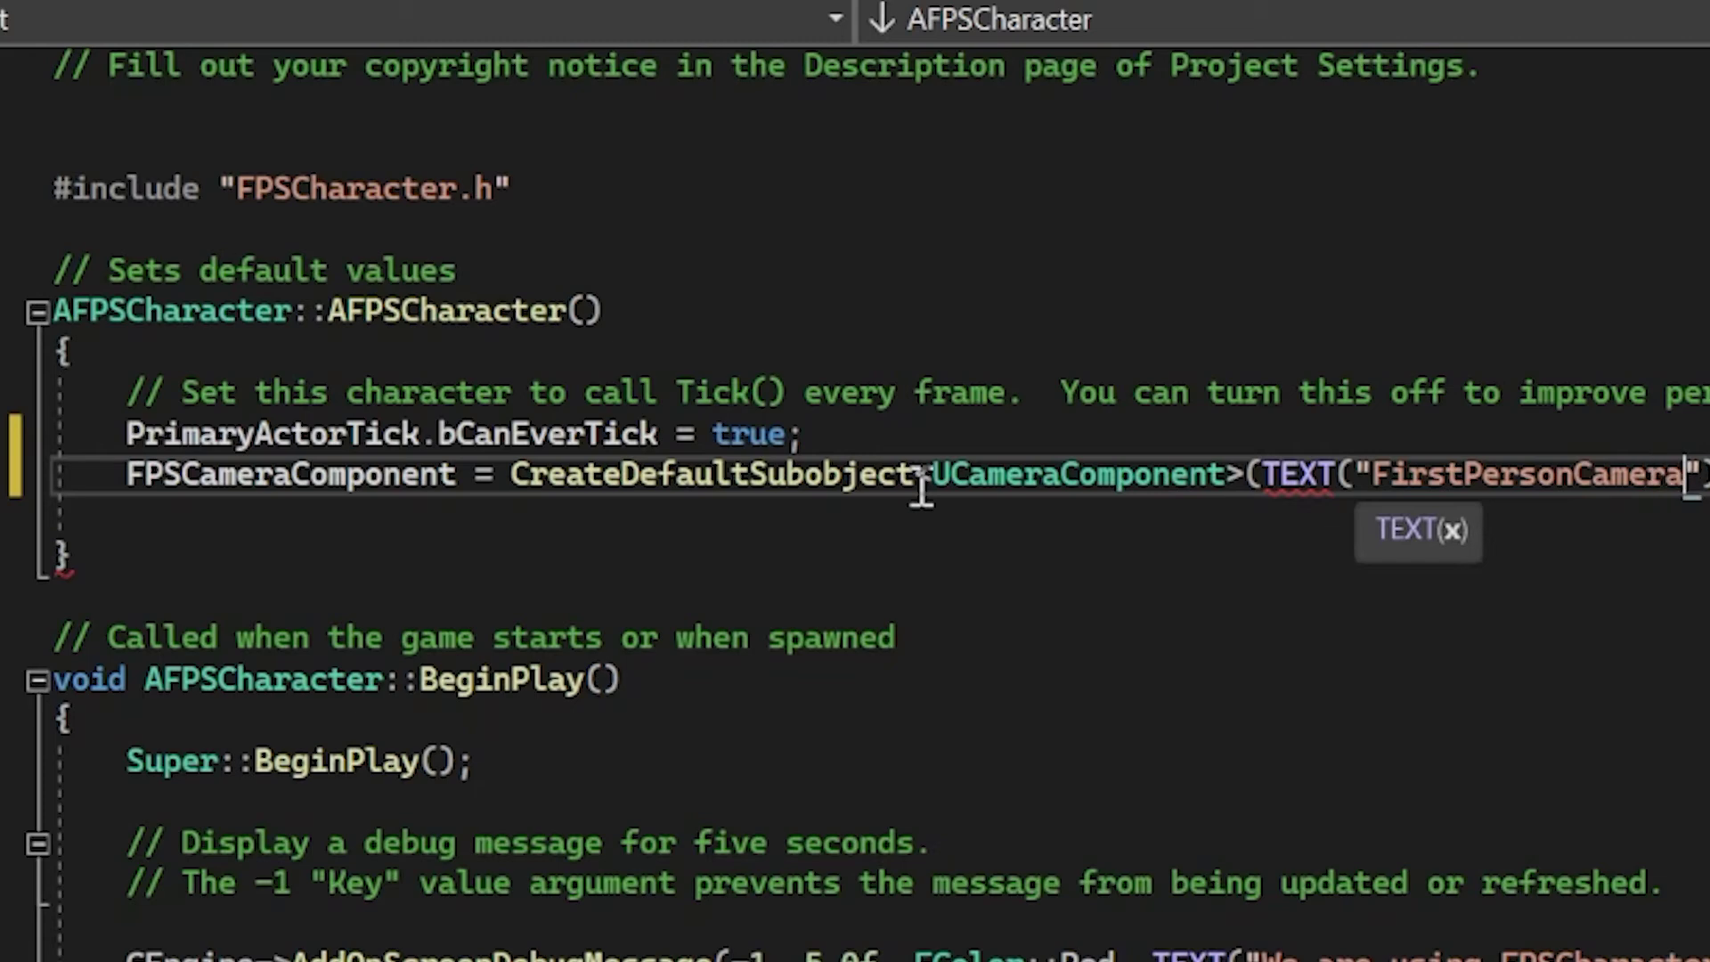
key(Return)
text(check(FP)
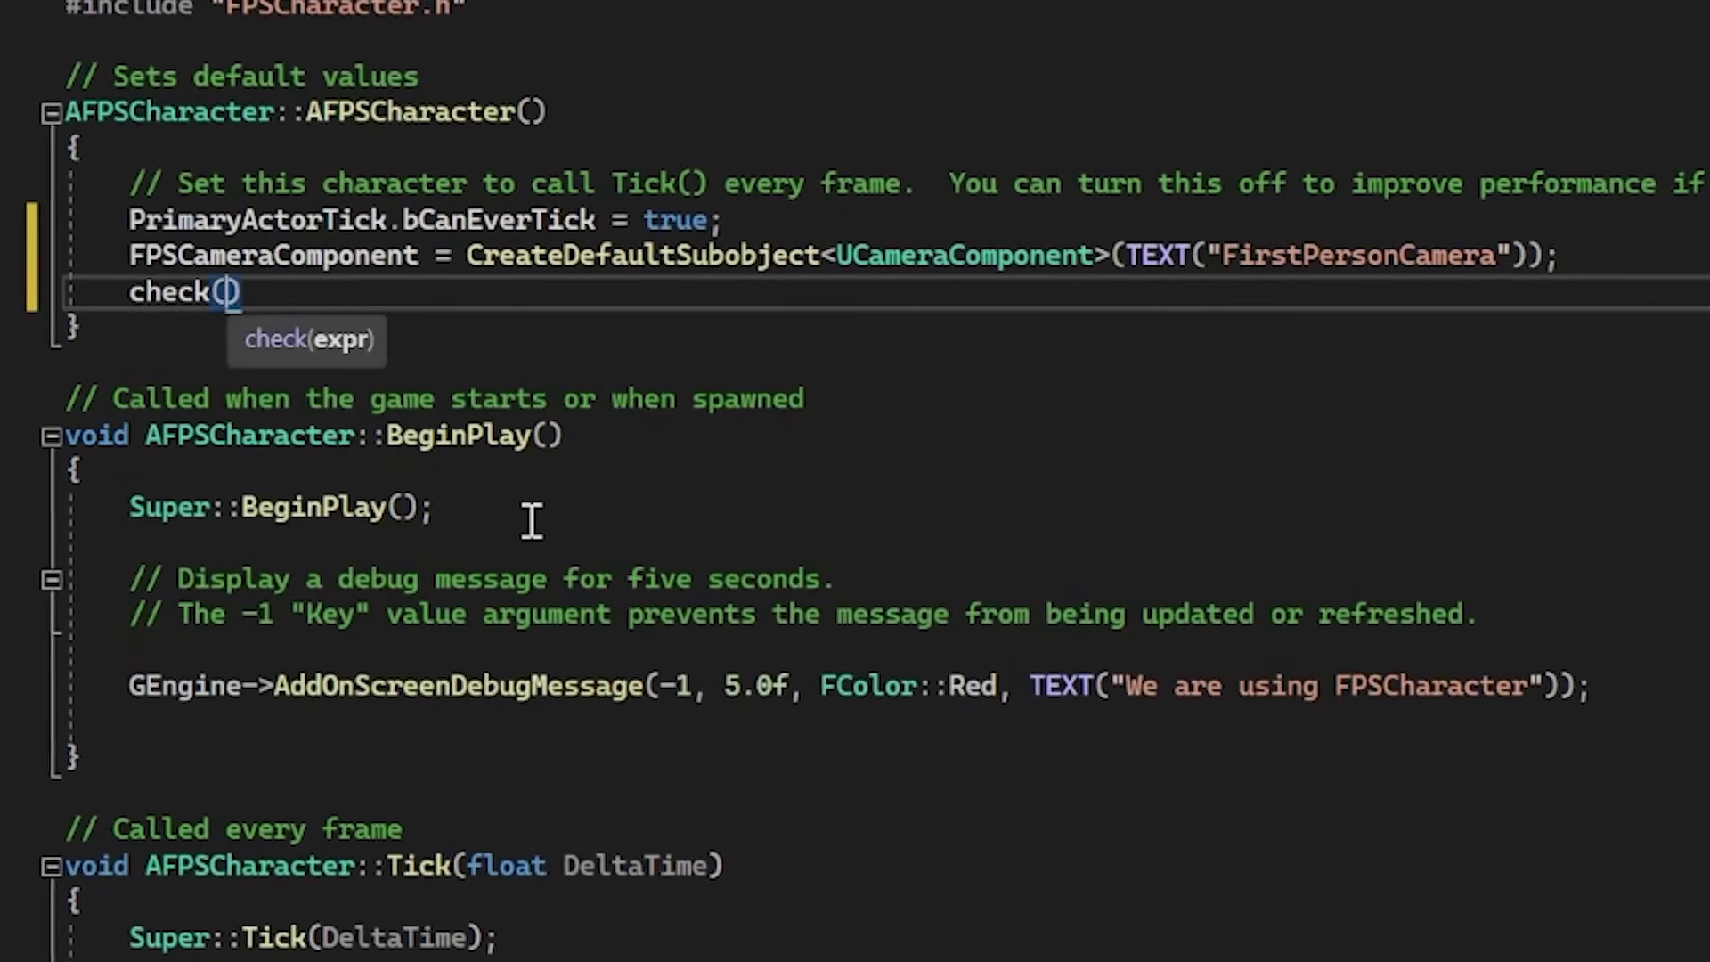
text(SCameraCom)
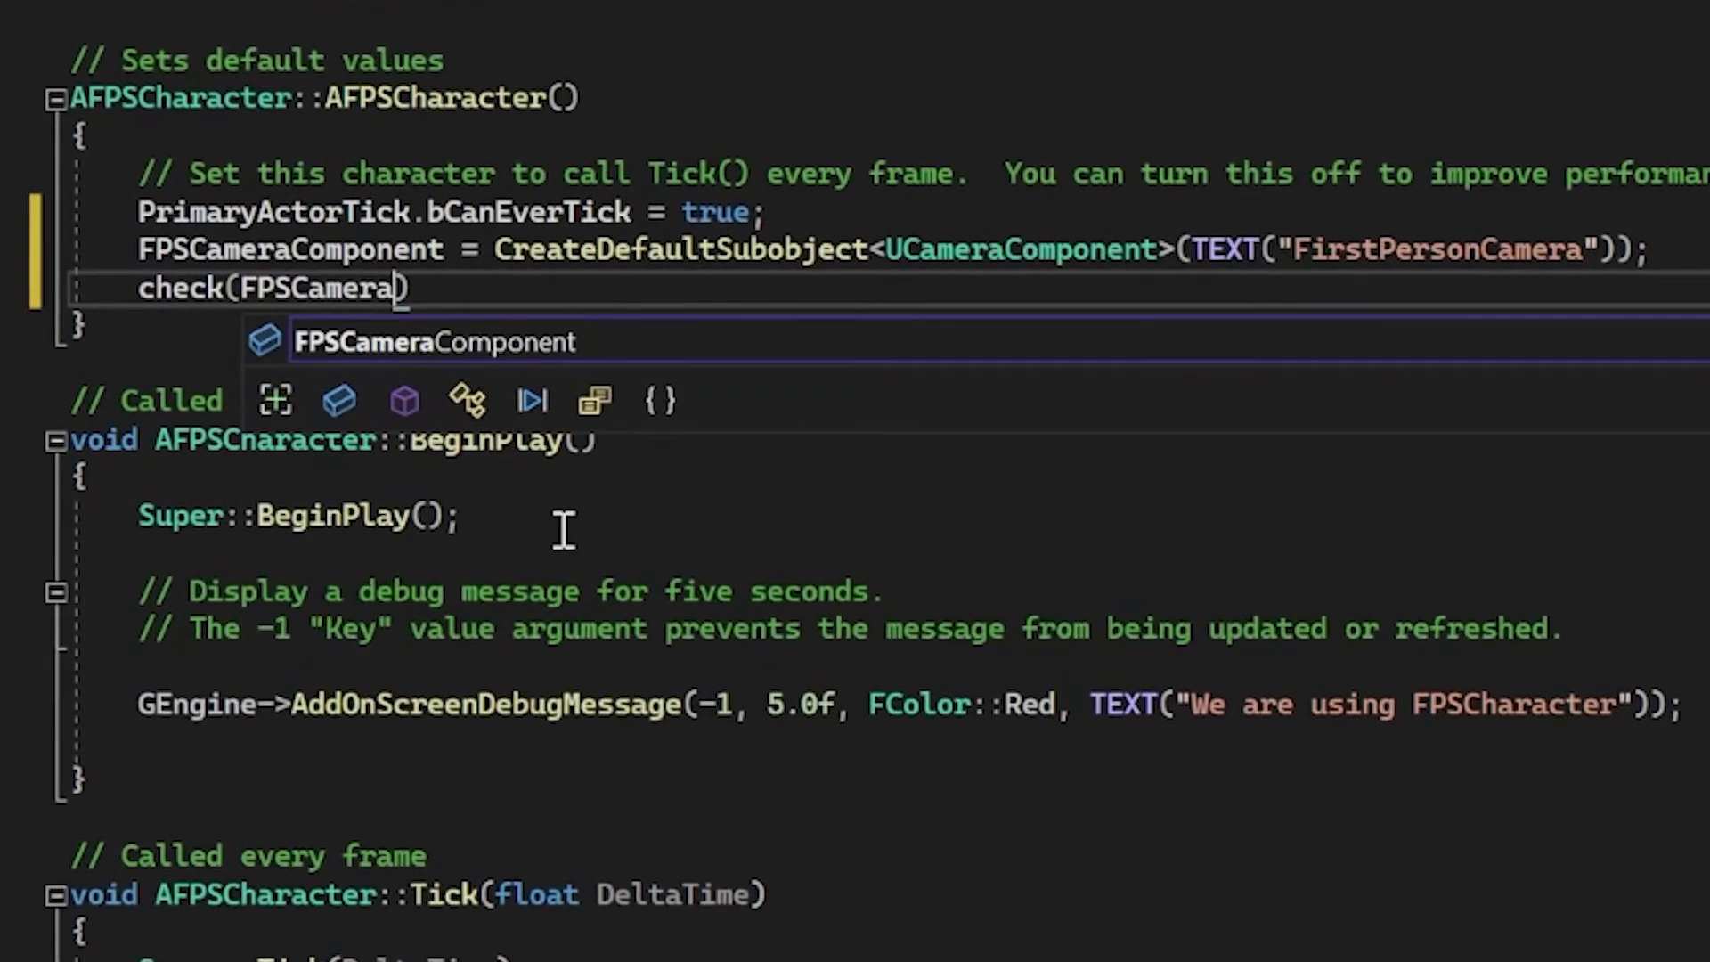
text(ponent != )
text(nu)
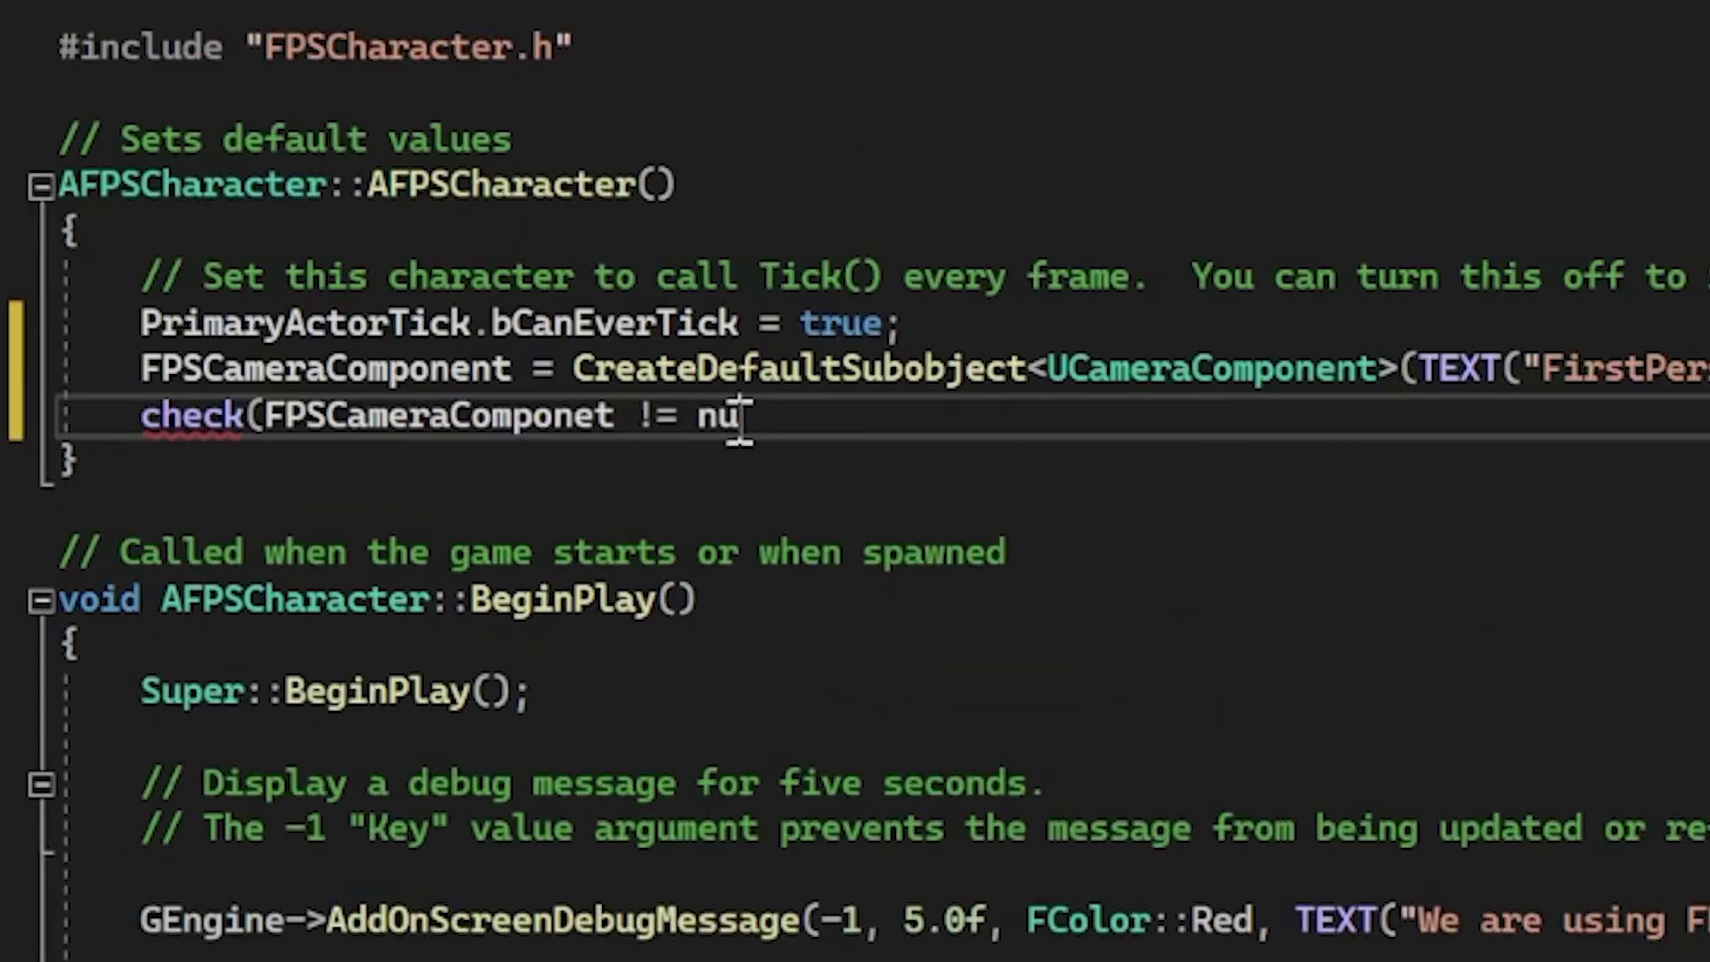
text(llpt)
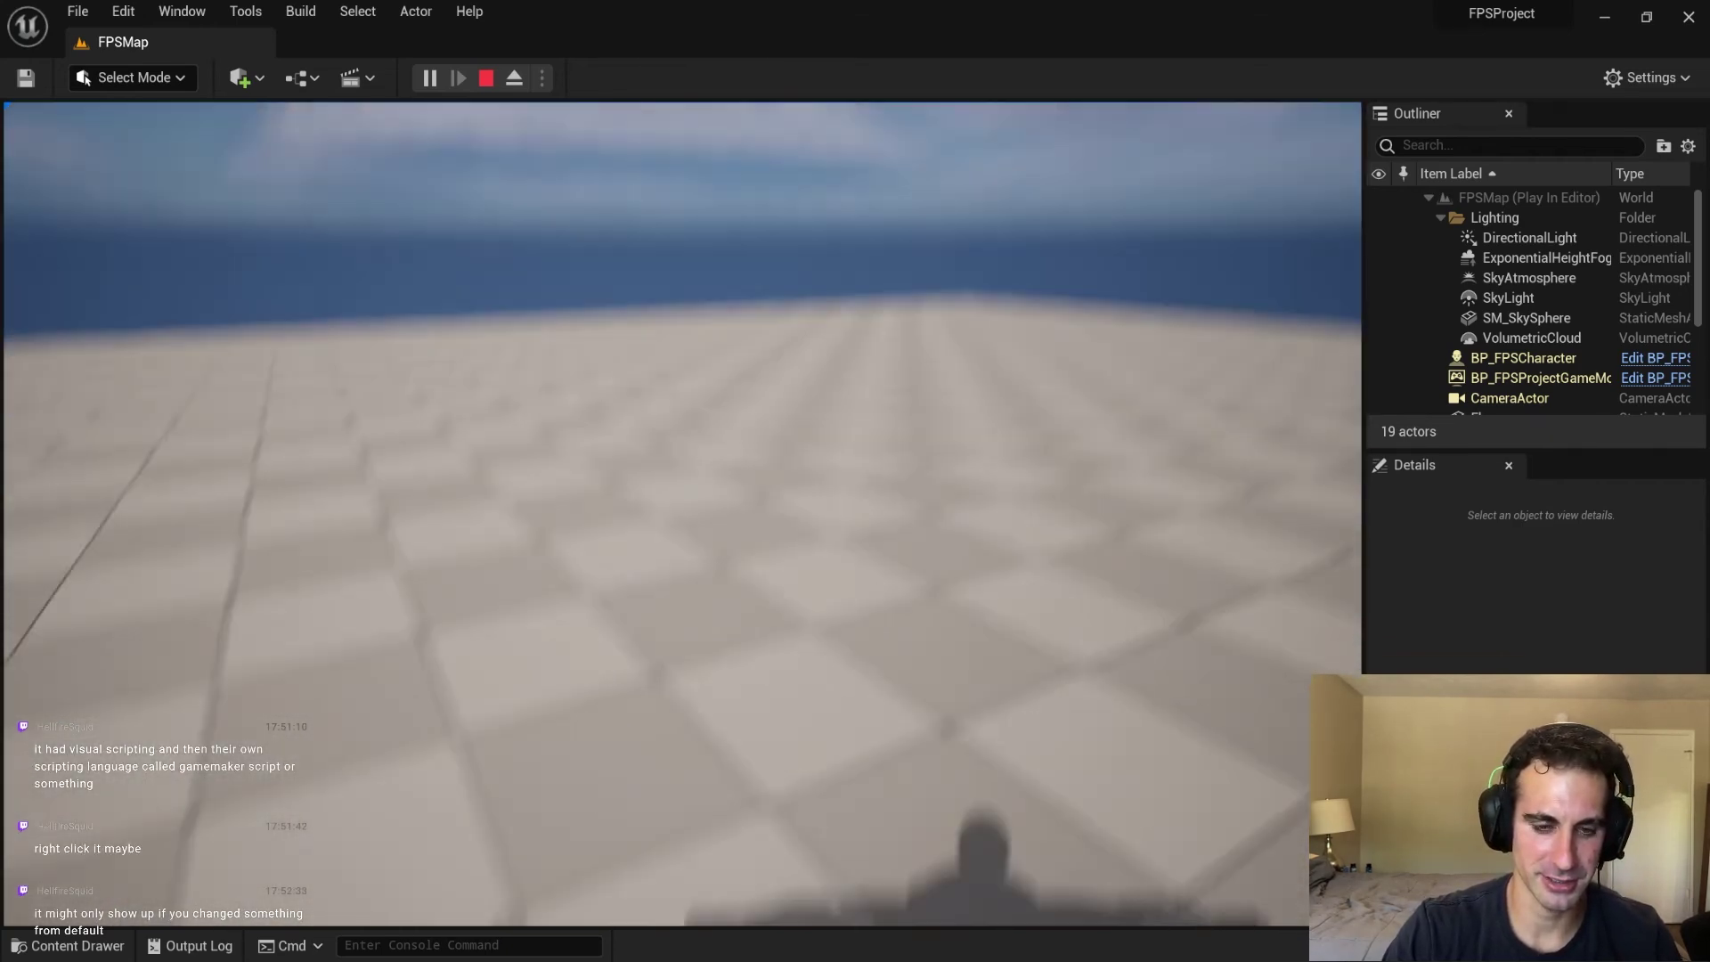
Stop the Play In Editor session to return to the FPSMap level editor.
key(Escape)
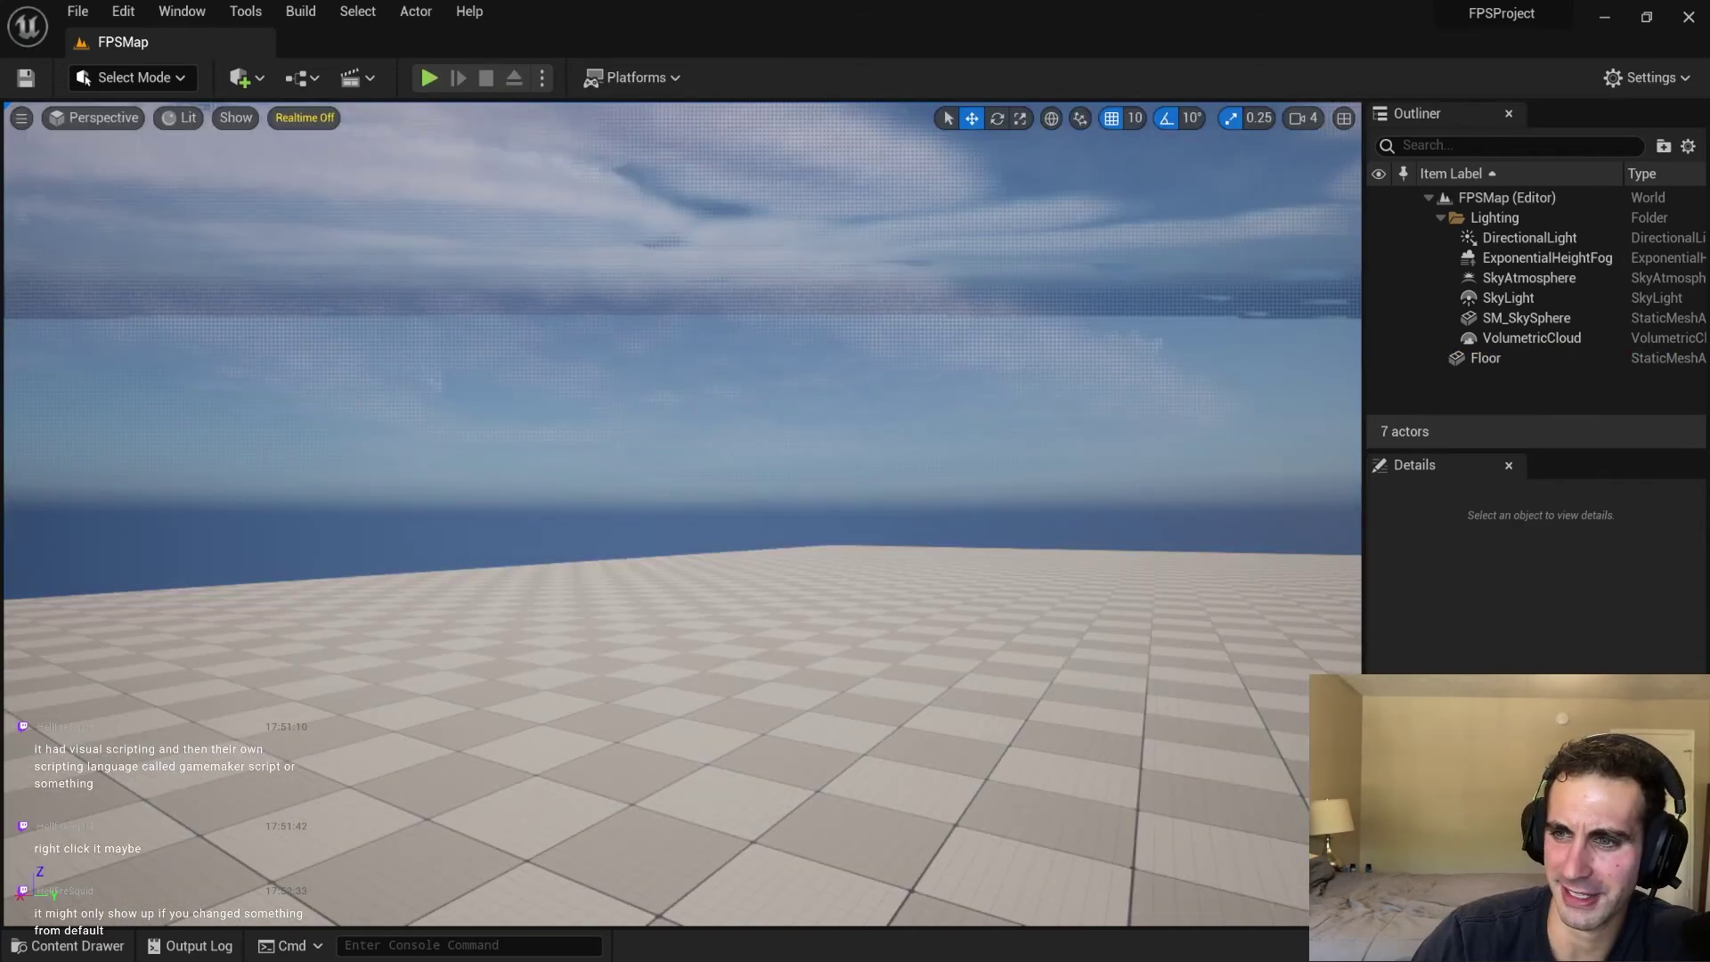